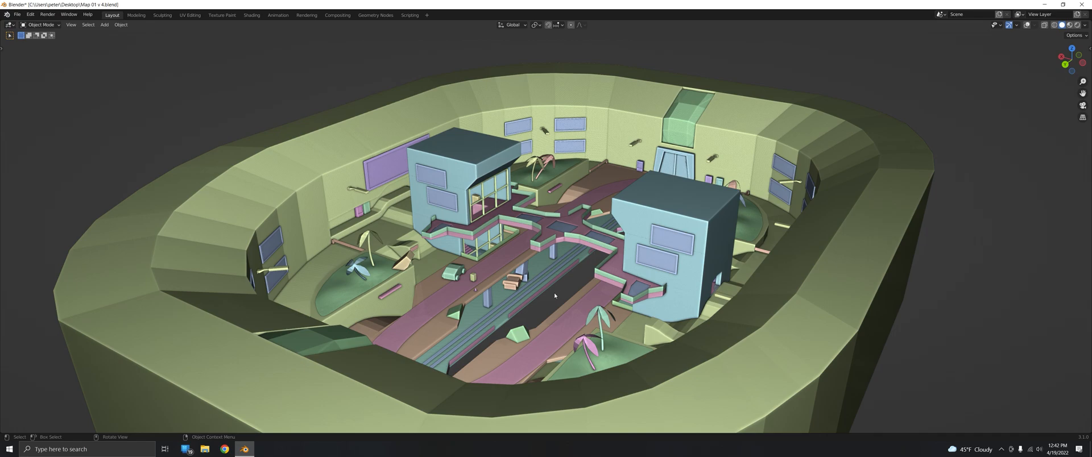
# Turn on the viewport overlays so the grid, 3D cursor and object information show with the arena map.
pyautogui.scroll(3, 555, 295)
pyautogui.moveTo(552, 296); pyautogui.dragTo(523, 331, button='middle')
pyautogui.click(1026, 24)
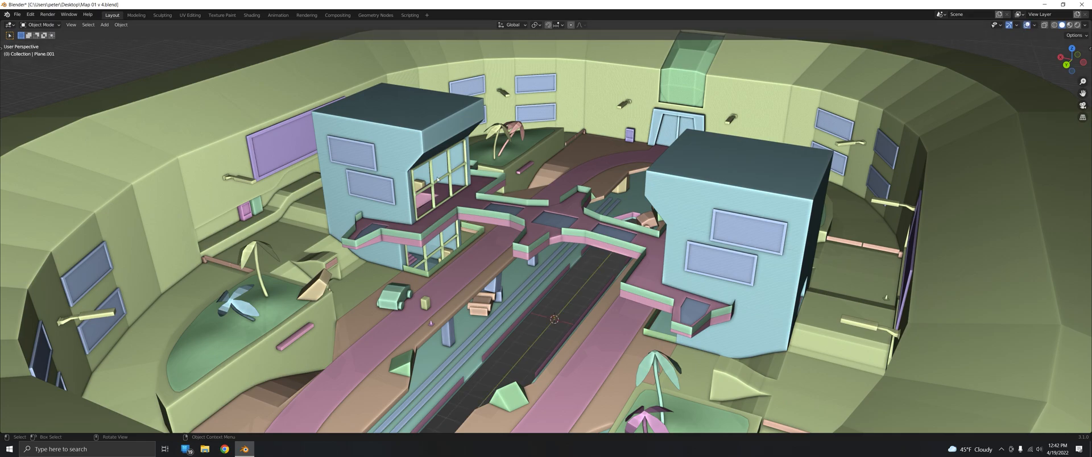
# Examine the two blue buildings, the connecting bridge and the curved roads of the map from several angles.
pyautogui.click(390, 292)
pyautogui.moveTo(390, 293); pyautogui.dragTo(417, 326, button='middle')
pyautogui.moveTo(521, 257); pyautogui.dragTo(467, 127, button='middle')
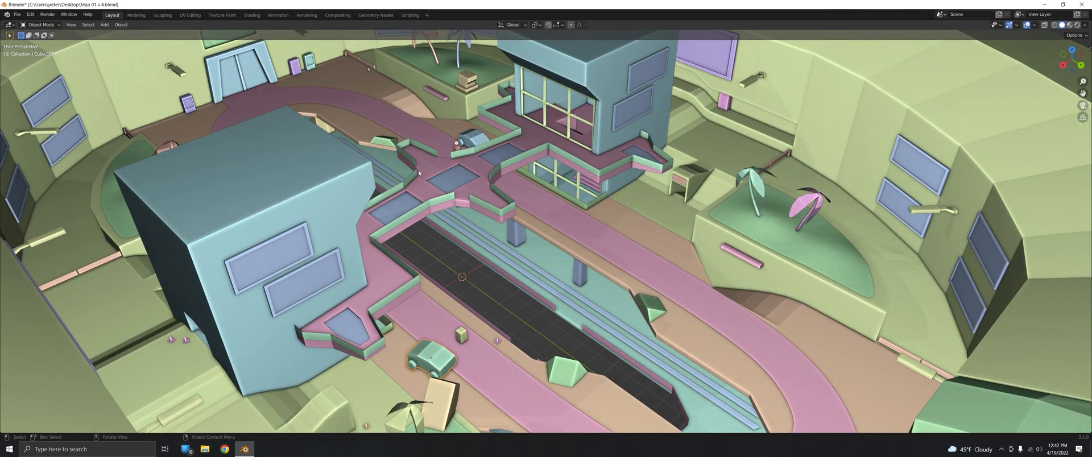
pyautogui.click(475, 138)
pyautogui.moveTo(438, 261); pyautogui.dragTo(352, 218, button='middle')
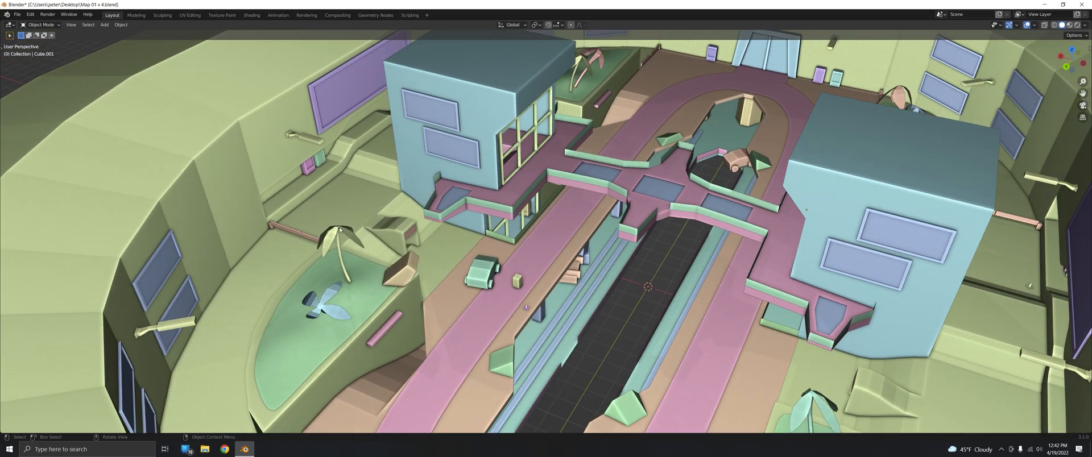
pyautogui.keyDown('shift'); pyautogui.moveTo(487, 321); pyautogui.dragTo(431, 285, button='middle'); pyautogui.keyUp('shift')
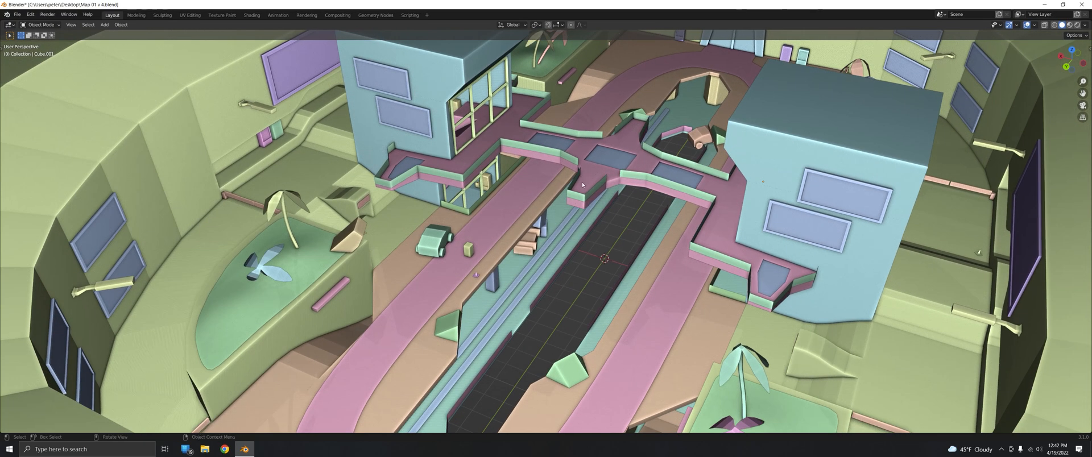
pyautogui.scroll(-3, 524, 251)
pyautogui.scroll(4, 522, 293)
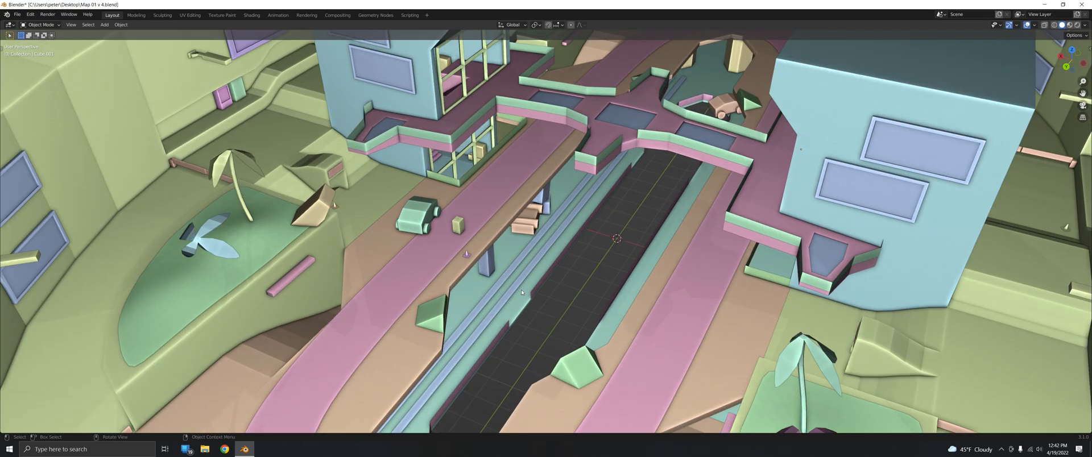
pyautogui.moveTo(460, 314); pyautogui.dragTo(465, 295, button='middle')
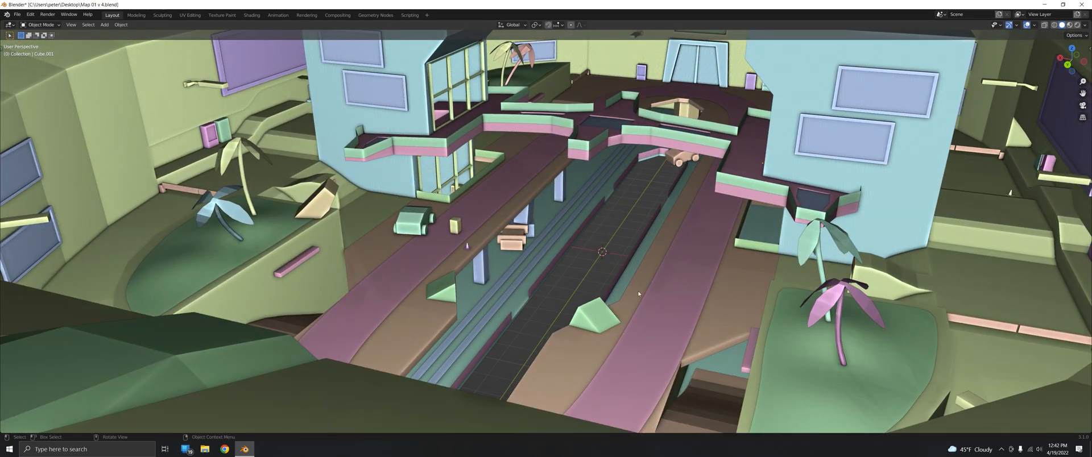
# Select the car in the sunken central channel, inspect the channel beneath the bridge, and return to an overview.
pyautogui.click(513, 241)
pyautogui.moveTo(514, 241); pyautogui.dragTo(636, 164, button='middle')
pyautogui.click(644, 153)
pyautogui.scroll(5, 642, 156)
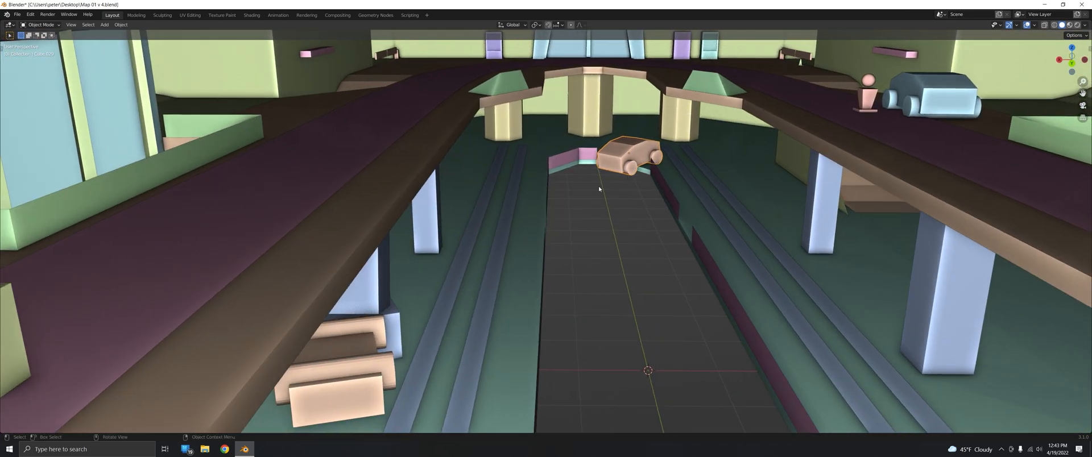
pyautogui.scroll(-6, 585, 285)
pyautogui.moveTo(599, 261)
pyautogui.mouseDown(button='middle')
pyautogui.moveTo(583, 273)
pyautogui.moveTo(586, 248)
pyautogui.mouseUp(button='middle')
pyautogui.click(553, 319)
pyautogui.scroll(-4, 552, 320)
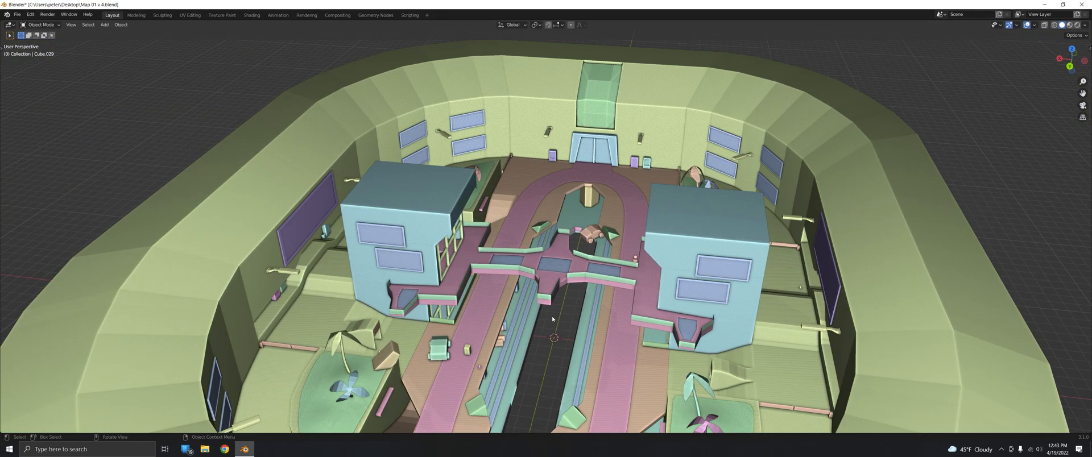
# Examine the mirrored layout of roads, palm planters and buildings from the side, the corner and the end of the map.
pyautogui.scroll(3, 552, 319)
pyautogui.moveTo(546, 307); pyautogui.dragTo(573, 294, button='middle')
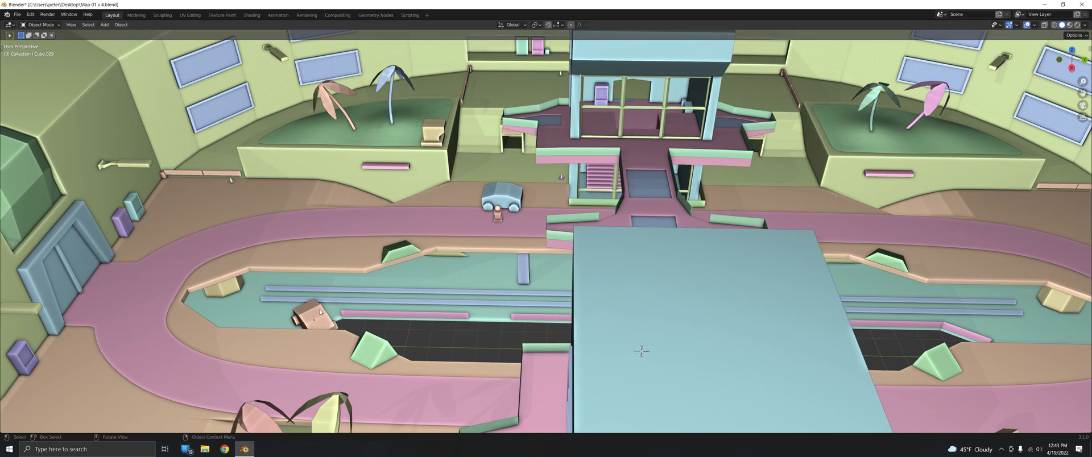
pyautogui.moveTo(308, 316); pyautogui.dragTo(435, 189, button='middle')
pyautogui.scroll(3, 445, 254)
pyautogui.click(459, 234)
pyautogui.scroll(5, 459, 234)
pyautogui.moveTo(430, 219); pyautogui.dragTo(432, 211, button='middle')
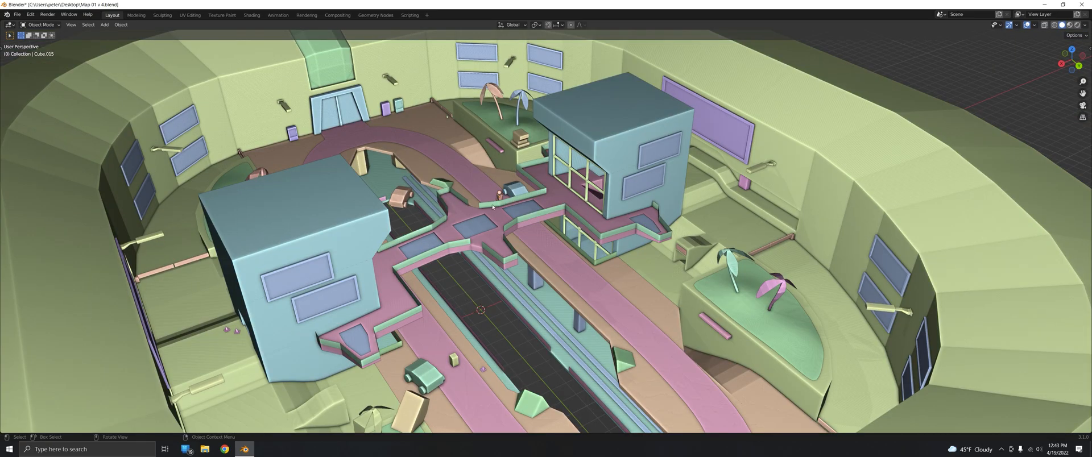
pyautogui.moveTo(493, 207); pyautogui.dragTo(402, 184, button='middle')
pyautogui.scroll(2, 402, 185)
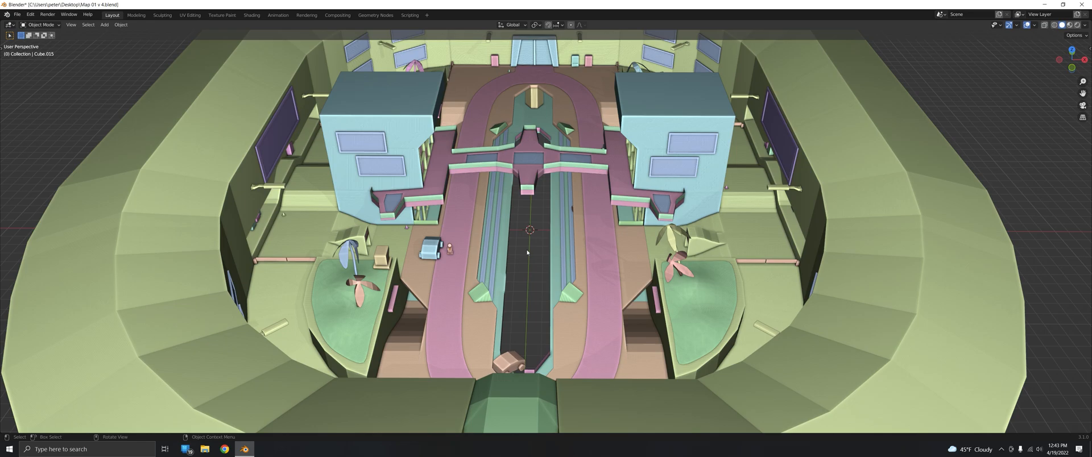
pyautogui.scroll(2, 527, 252)
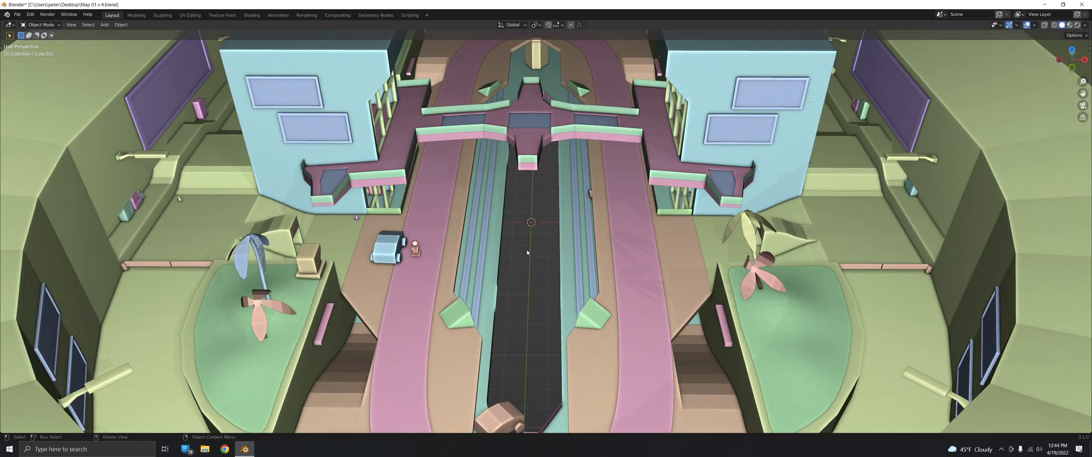
pyautogui.moveTo(542, 246); pyautogui.dragTo(516, 238, button='middle')
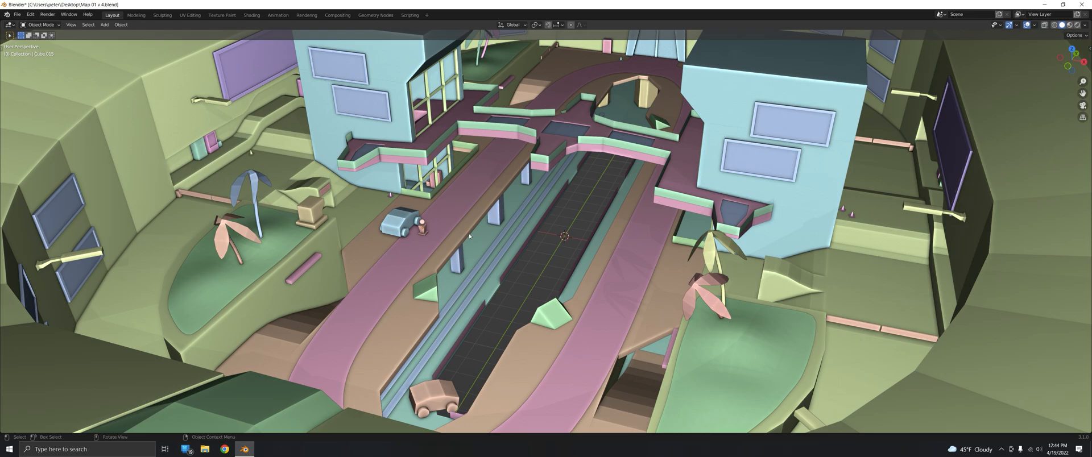
# Examine the outer wall and both halves of the arena, ending with a street-level look along the central channel.
pyautogui.scroll(-5, 416, 237)
pyautogui.moveTo(418, 236); pyautogui.dragTo(401, 275, button='middle')
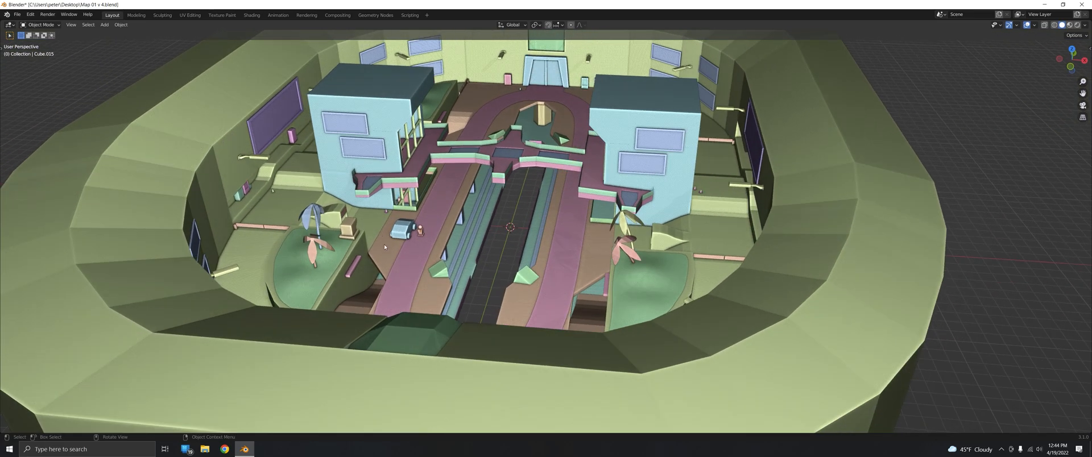
pyautogui.moveTo(385, 246); pyautogui.dragTo(378, 252, button='middle')
pyautogui.moveTo(245, 117); pyautogui.dragTo(559, 154, button='middle')
pyautogui.scroll(2, 460, 215)
pyautogui.moveTo(441, 218); pyautogui.dragTo(493, 206, button='middle')
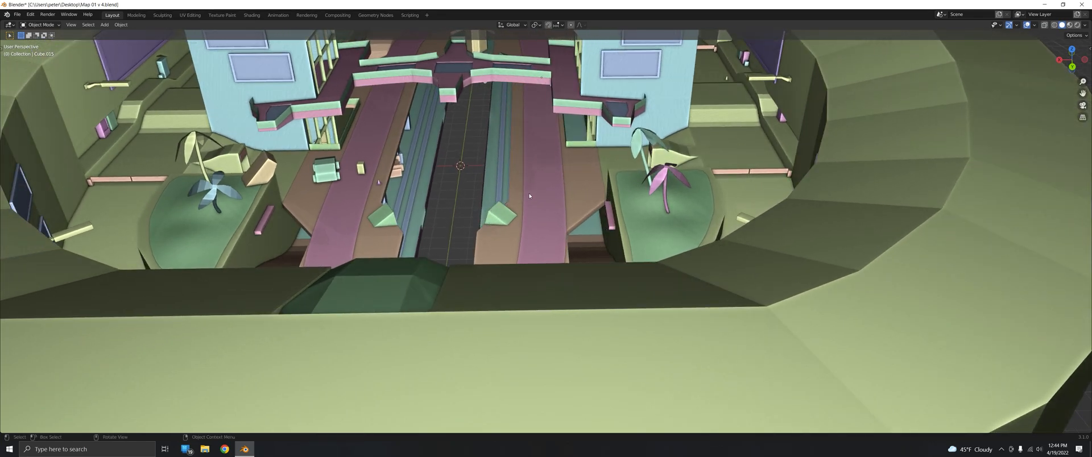
pyautogui.moveTo(436, 234)
pyautogui.mouseDown(button='middle')
pyautogui.moveTo(463, 226)
pyautogui.moveTo(448, 229)
pyautogui.mouseUp(button='middle')
pyautogui.keyDown('shift'); pyautogui.moveTo(387, 137); pyautogui.dragTo(453, 224, button='middle'); pyautogui.keyUp('shift')
pyautogui.scroll(10, 453, 223)
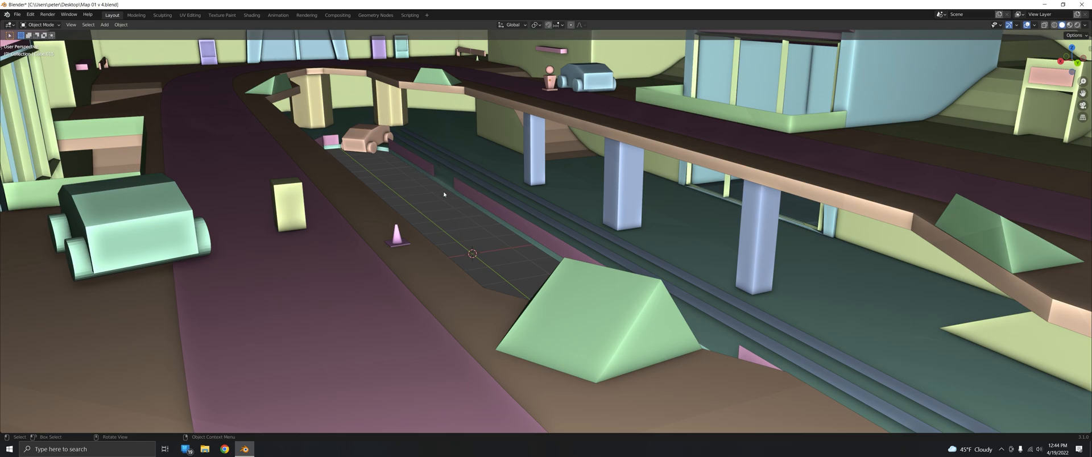
# Inspect the roadside props, selecting the small traffic cone and the pink bar on the planter wall, and survey the surrounding arena.
pyautogui.moveTo(459, 213)
pyautogui.mouseDown(button='middle')
pyautogui.moveTo(436, 280)
pyautogui.moveTo(448, 219)
pyautogui.mouseUp(button='middle')
pyautogui.scroll(1, 469, 250)
pyautogui.click(468, 252)
pyautogui.scroll(-7, 469, 251)
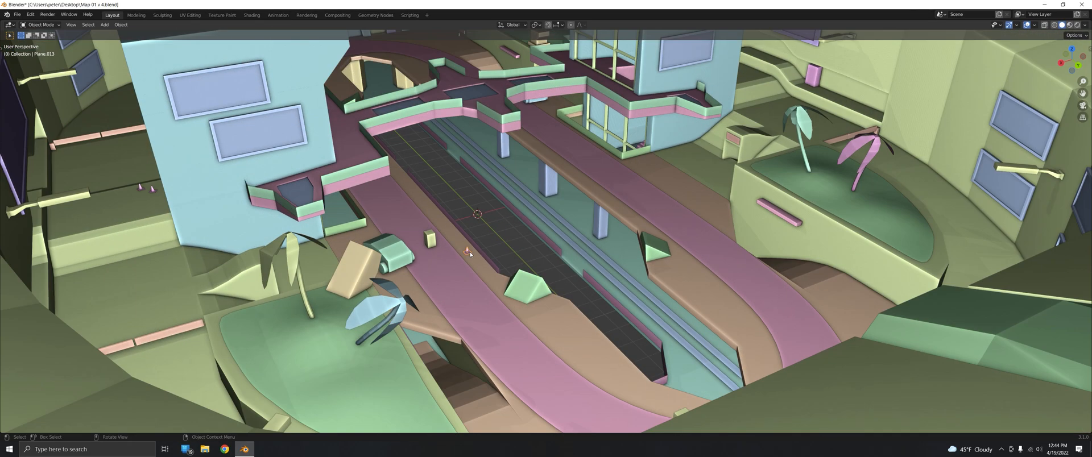
pyautogui.moveTo(427, 248); pyautogui.dragTo(441, 294, button='middle')
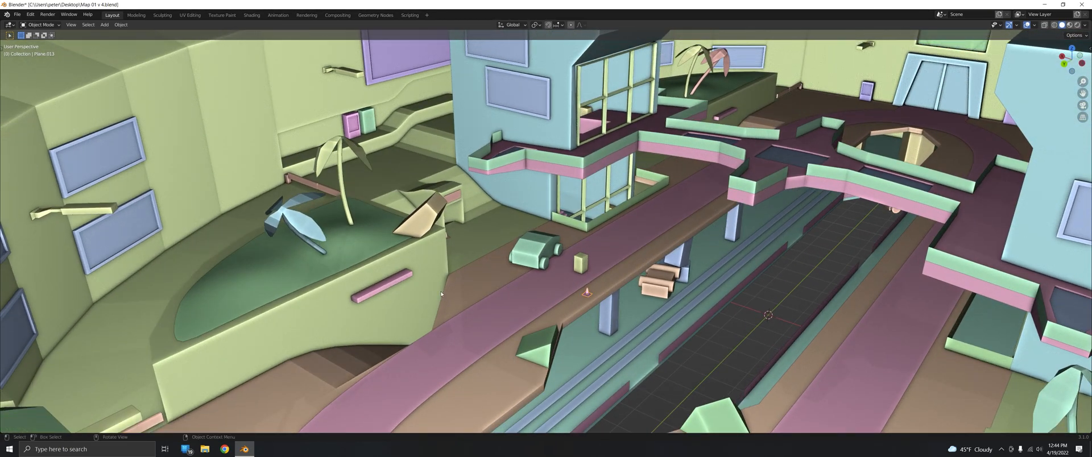
pyautogui.click(386, 288)
pyautogui.moveTo(386, 287); pyautogui.dragTo(419, 322, button='middle')
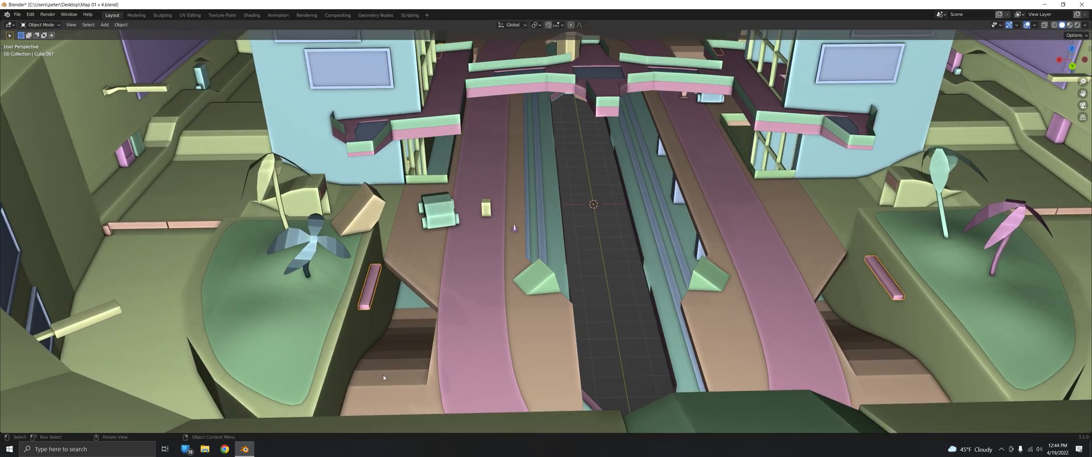
pyautogui.moveTo(658, 253); pyautogui.dragTo(645, 347, button='middle')
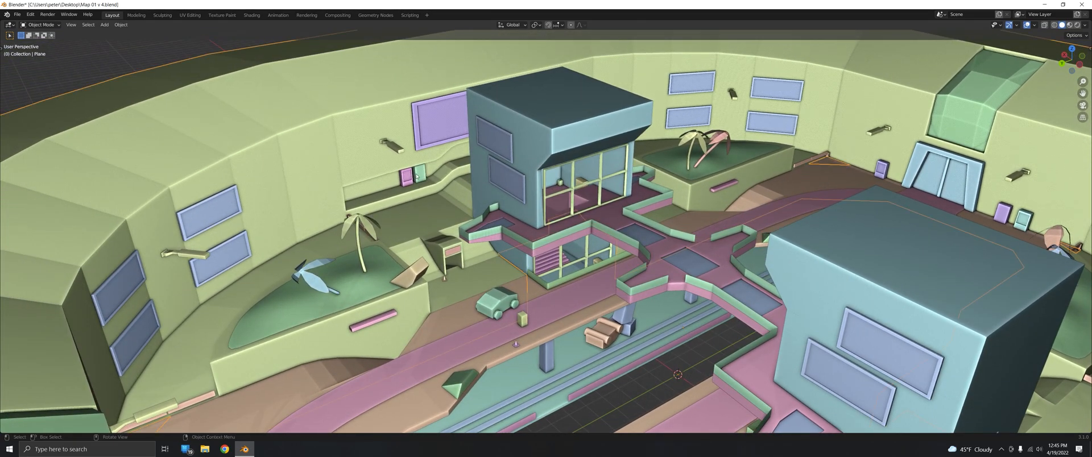
pyautogui.moveTo(371, 217); pyautogui.dragTo(399, 231, button='middle')
pyautogui.scroll(-8, 398, 230)
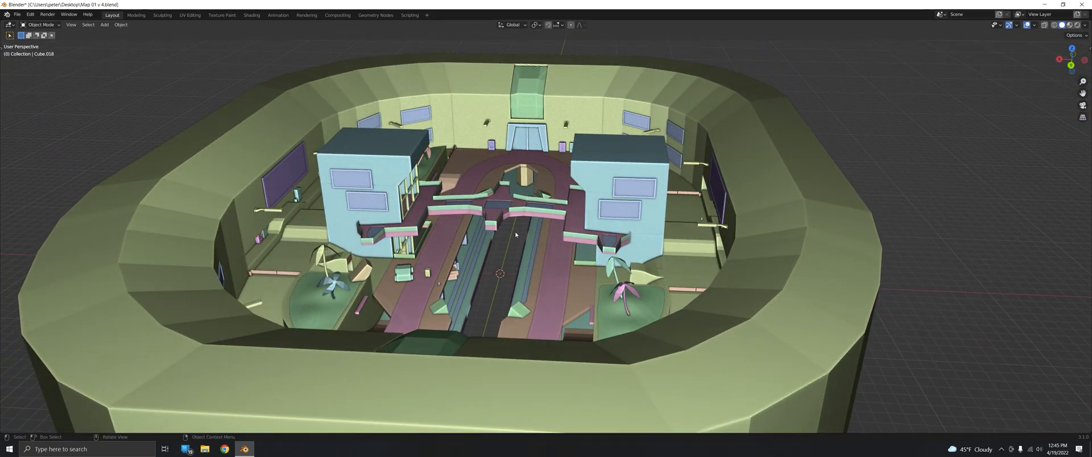
# Select the glass floor panels of the elevated walkway and examine how the bridge connects the two buildings.
pyautogui.scroll(6, 495, 225)
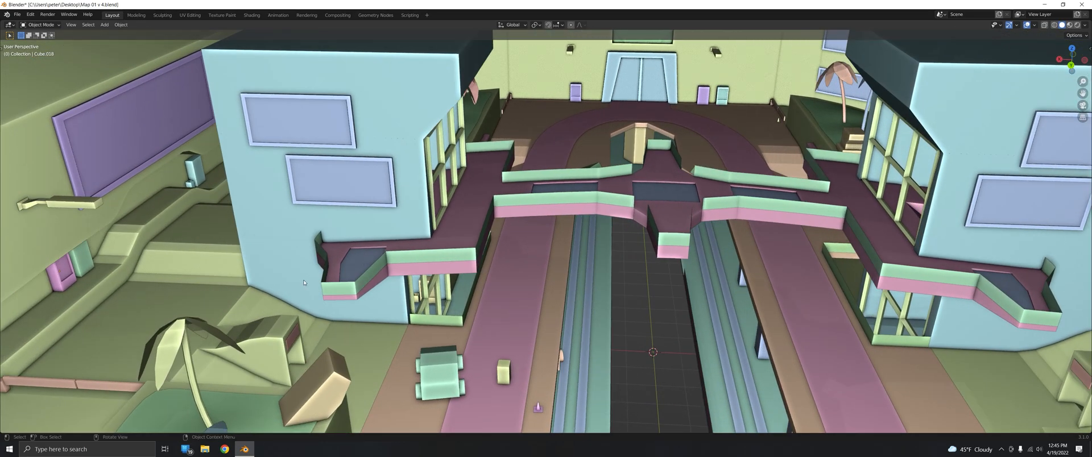
pyautogui.moveTo(304, 282); pyautogui.dragTo(356, 264, button='middle')
pyautogui.click(356, 261)
pyautogui.scroll(-8, 605, 154)
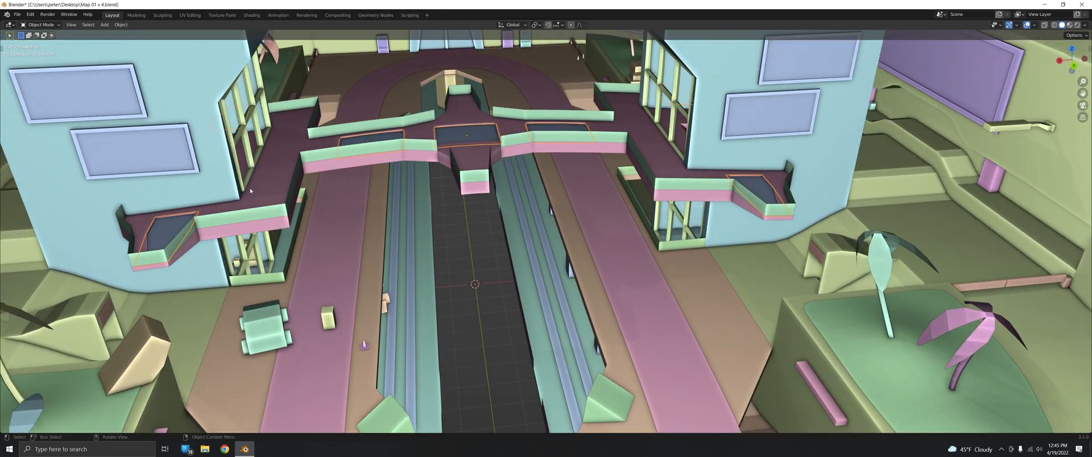
pyautogui.moveTo(434, 166); pyautogui.dragTo(487, 169, button='middle')
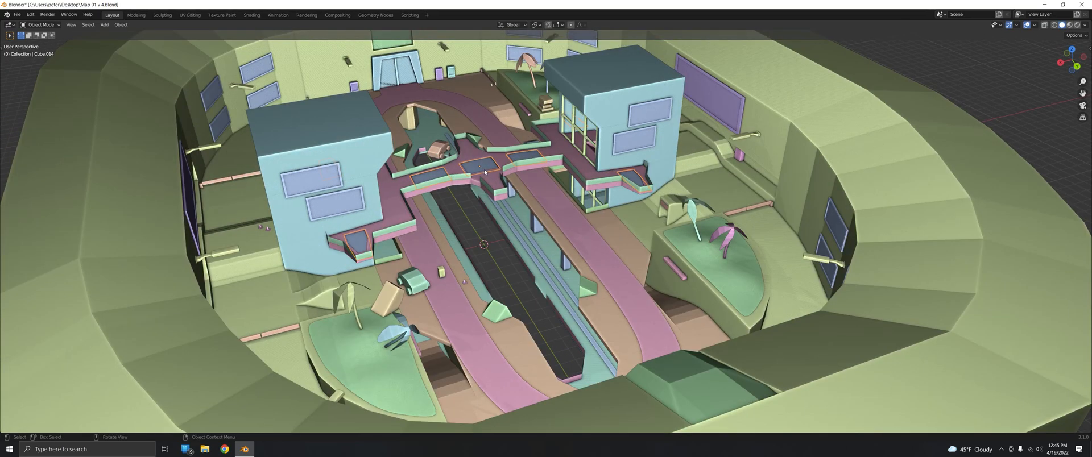
pyautogui.moveTo(476, 218)
pyautogui.mouseDown(button='middle')
pyautogui.moveTo(554, 240)
pyautogui.moveTo(356, 241)
pyautogui.moveTo(493, 182)
pyautogui.moveTo(541, 244)
pyautogui.moveTo(407, 236)
pyautogui.moveTo(490, 259)
pyautogui.moveTo(506, 241)
pyautogui.moveTo(483, 229)
pyautogui.mouseUp(button='middle')
pyautogui.scroll(1, 540, 243)
pyautogui.scroll(-3, 517, 254)
pyautogui.click(488, 279)
pyautogui.click(486, 293)
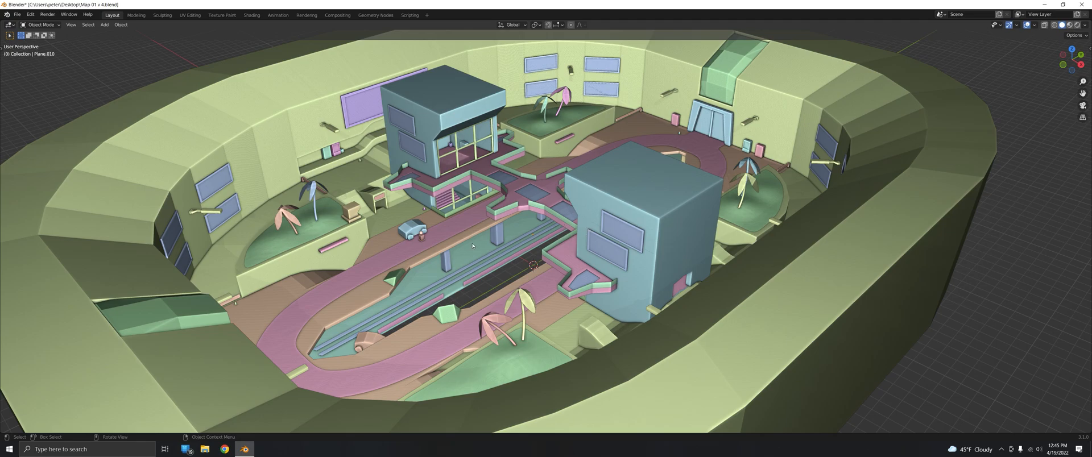
# Inspect the small doorway in the terraced slope beside the building and the passage behind it.
pyautogui.moveTo(435, 238); pyautogui.dragTo(523, 298, button='middle')
pyautogui.scroll(11, 506, 244)
pyautogui.moveTo(506, 209)
pyautogui.mouseDown(button='middle')
pyautogui.moveTo(509, 227)
pyautogui.moveTo(500, 192)
pyautogui.moveTo(497, 204)
pyautogui.mouseUp(button='middle')
pyautogui.scroll(5, 467, 201)
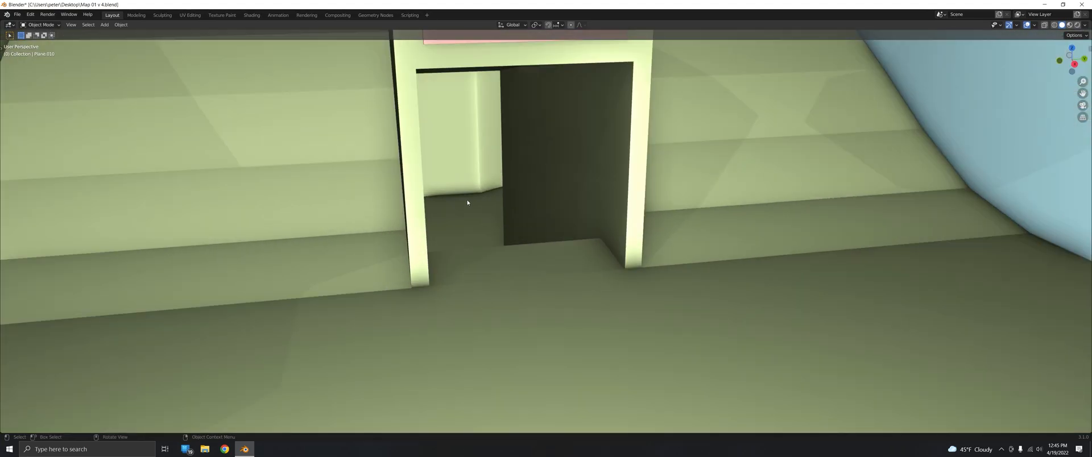
pyautogui.scroll(10, 478, 187)
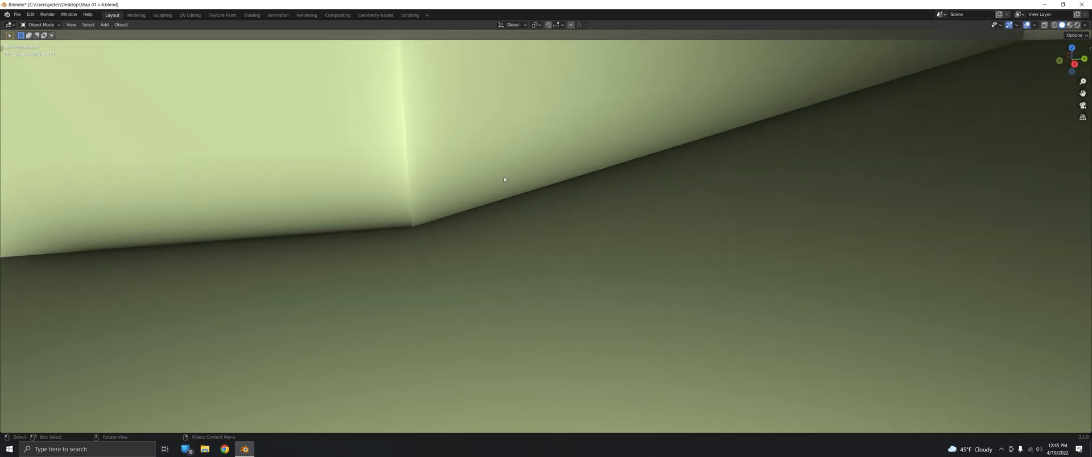
pyautogui.scroll(-3, 512, 174)
# Examine the building's lower interior around the pink box-shaped prop and its view onto the central channel.
pyautogui.moveTo(529, 165); pyautogui.dragTo(600, 213, button='middle')
pyautogui.keyDown('shift'); pyautogui.moveTo(679, 215); pyautogui.dragTo(578, 239, button='middle'); pyautogui.keyUp('shift')
pyautogui.scroll(3, 741, 178)
pyautogui.moveTo(741, 178); pyautogui.dragTo(630, 147, button='middle')
pyautogui.scroll(-3, 716, 202)
pyautogui.moveTo(716, 202); pyautogui.dragTo(809, 211, button='middle')
pyautogui.scroll(-2, 819, 211)
pyautogui.scroll(2, 818, 212)
pyautogui.scroll(5, 830, 179)
pyautogui.keyDown('shift'); pyautogui.moveTo(828, 185); pyautogui.dragTo(762, 211, button='middle'); pyautogui.keyUp('shift')
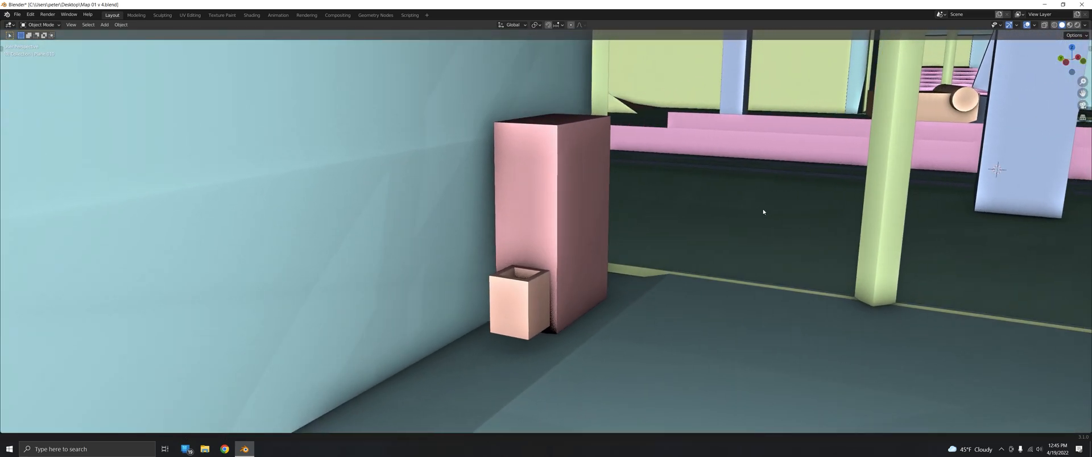
pyautogui.scroll(3, 752, 155)
pyautogui.moveTo(752, 155); pyautogui.dragTo(611, 212, button='middle')
pyautogui.scroll(-8, 633, 195)
pyautogui.moveTo(583, 239)
pyautogui.mouseDown(button='middle')
pyautogui.moveTo(539, 253)
pyautogui.moveTo(586, 233)
pyautogui.moveTo(596, 242)
pyautogui.mouseUp(button='middle')
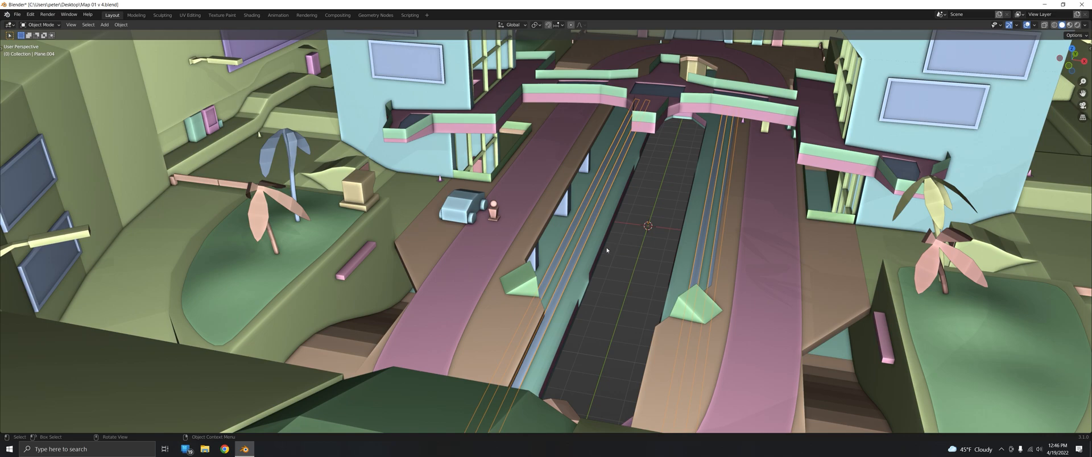
# Clear the selection of the rail tracks and examine the central channel and the whole arena.
pyautogui.click(636, 290)
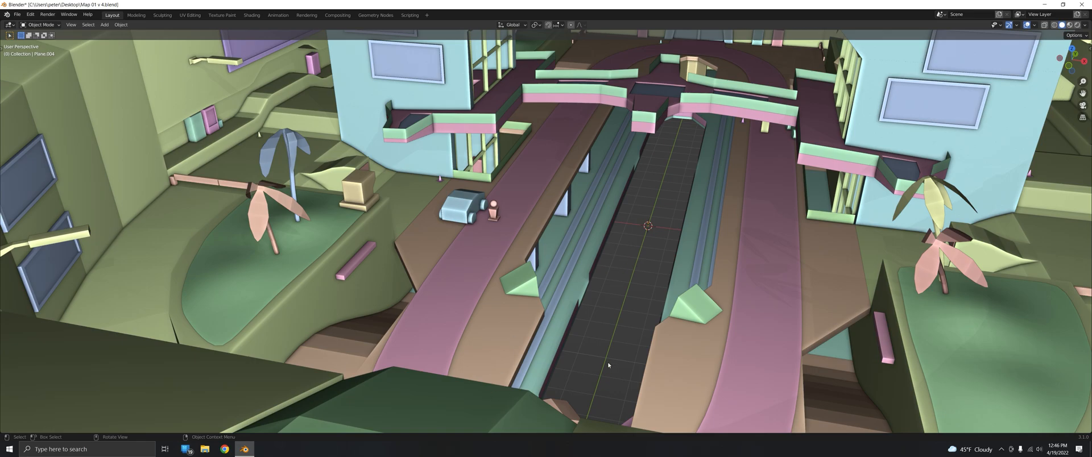
pyautogui.moveTo(629, 316); pyautogui.dragTo(539, 272, button='middle')
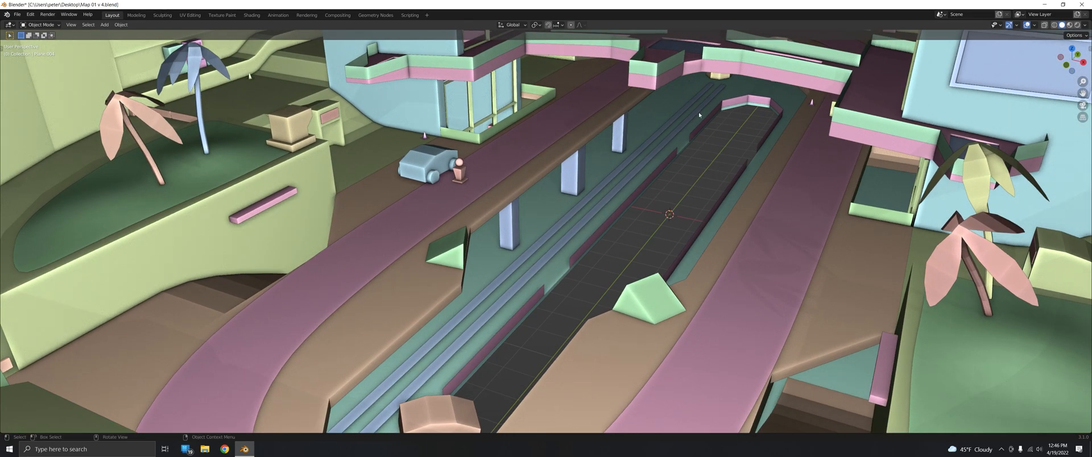
pyautogui.scroll(-6, 604, 271)
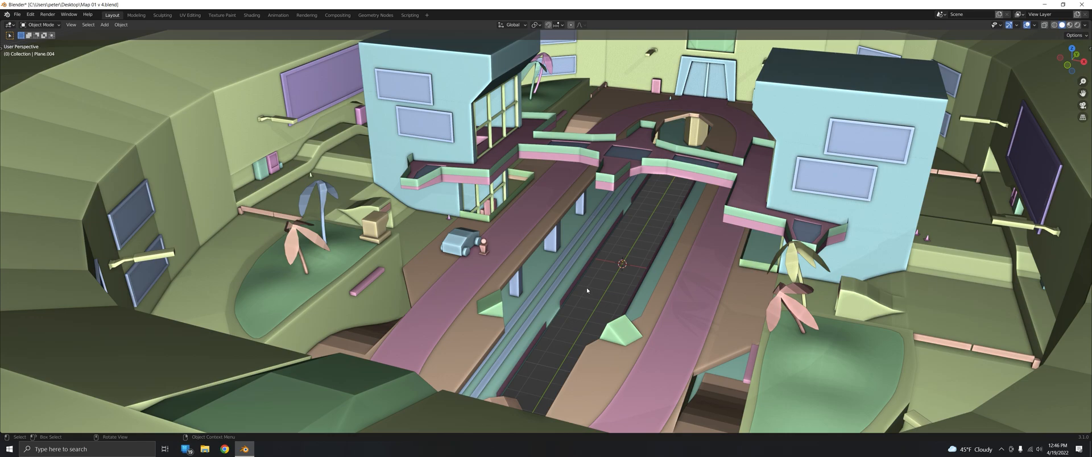
pyautogui.moveTo(571, 306); pyautogui.dragTo(585, 306, button='middle')
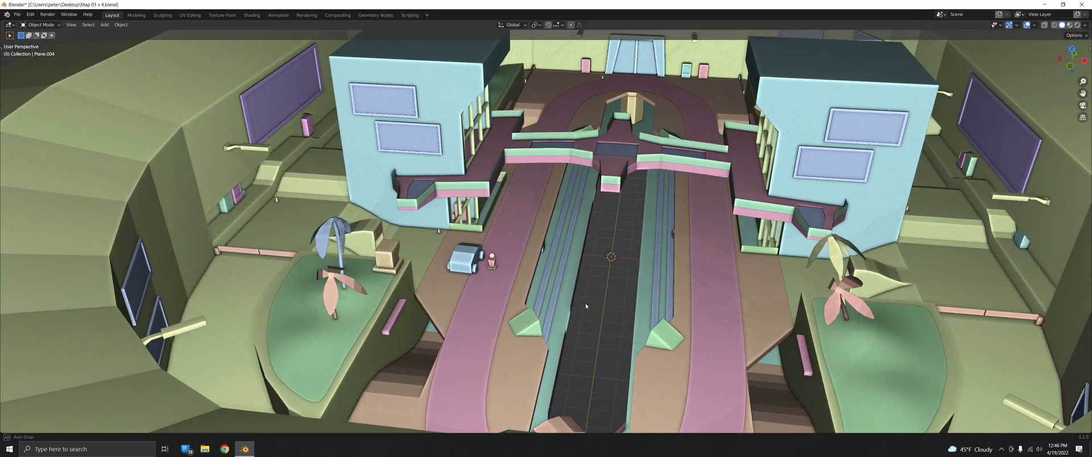
pyautogui.scroll(-6, 586, 304)
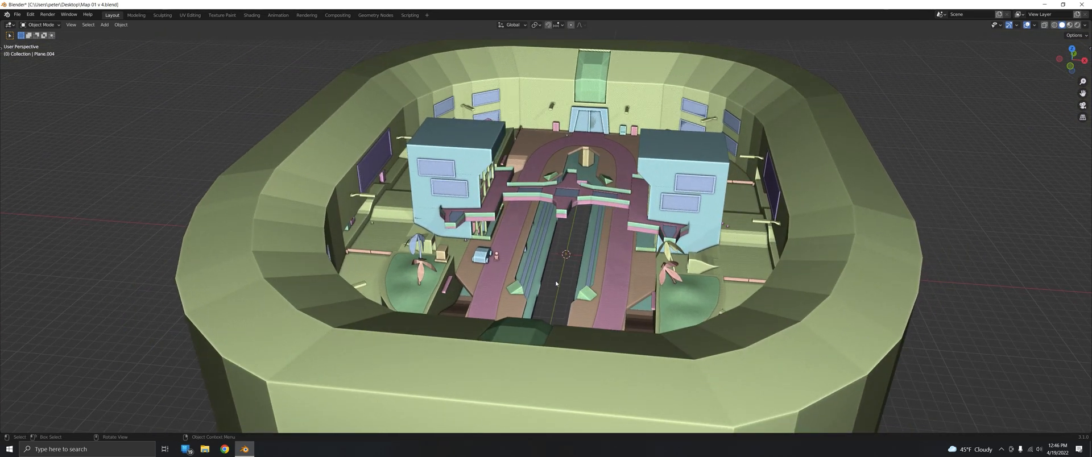
pyautogui.scroll(6, 556, 282)
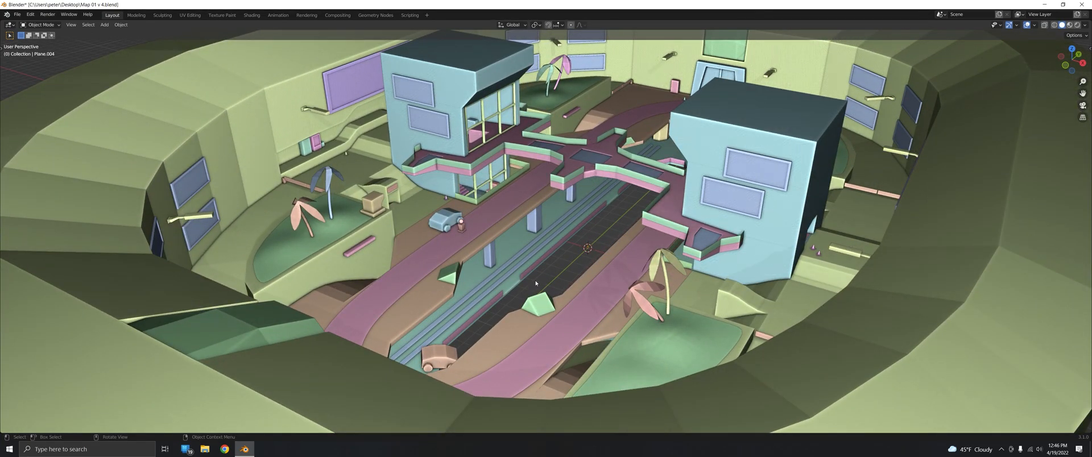
# Select the ground plane beneath the raised building and examine the area around the small cone prop beside it.
pyautogui.scroll(4, 536, 283)
pyautogui.scroll(-4, 535, 282)
pyautogui.scroll(6, 537, 277)
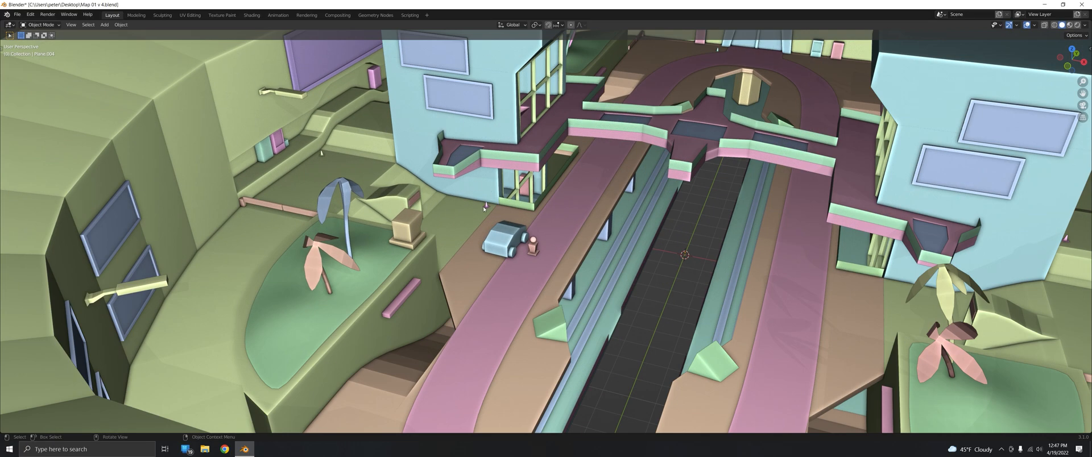
pyautogui.click(485, 206)
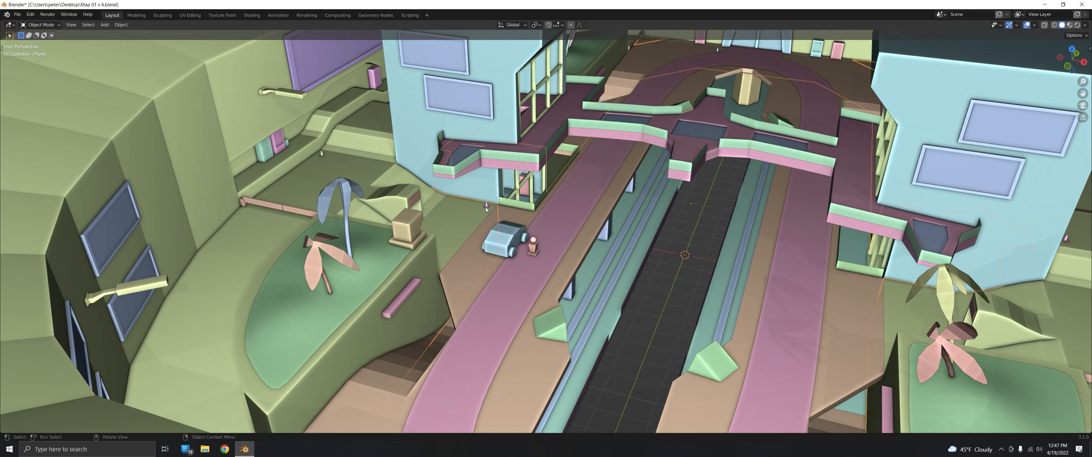
pyautogui.scroll(8, 488, 205)
pyautogui.scroll(-1, 493, 207)
pyautogui.scroll(-10, 493, 207)
# Select the block of the far blue building and examine it up close and within the whole arena.
pyautogui.moveTo(494, 207); pyautogui.dragTo(467, 198, button='middle')
pyautogui.click(418, 97)
pyautogui.scroll(6, 415, 113)
pyautogui.scroll(-6, 416, 121)
pyautogui.scroll(-2, 417, 125)
pyautogui.moveTo(370, 174); pyautogui.dragTo(404, 195, button='middle')
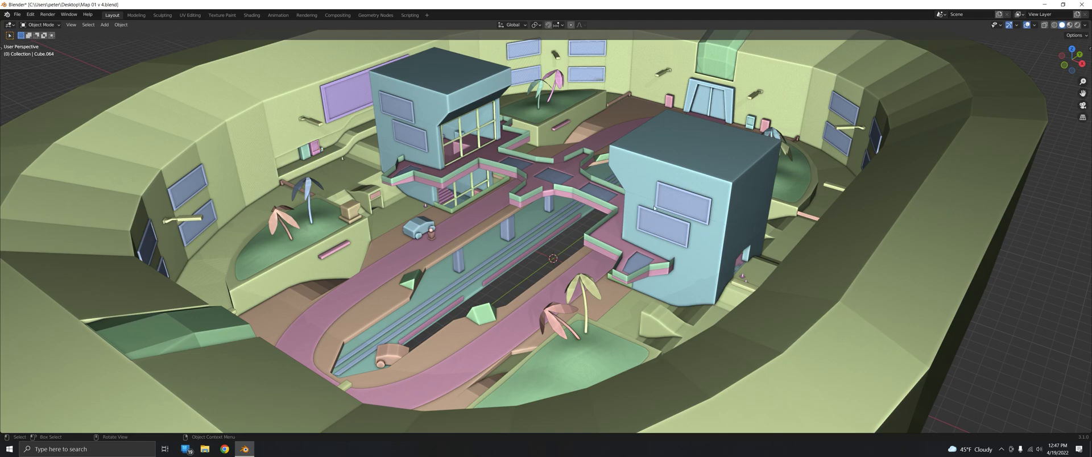
# Select the low barrier rail in the corner beside the large blue door and examine that end of the arena.
pyautogui.moveTo(654, 208); pyautogui.dragTo(250, 273, button='middle')
pyautogui.scroll(9, 534, 176)
pyautogui.click(534, 175)
pyautogui.moveTo(534, 175); pyautogui.dragTo(633, 241, button='middle')
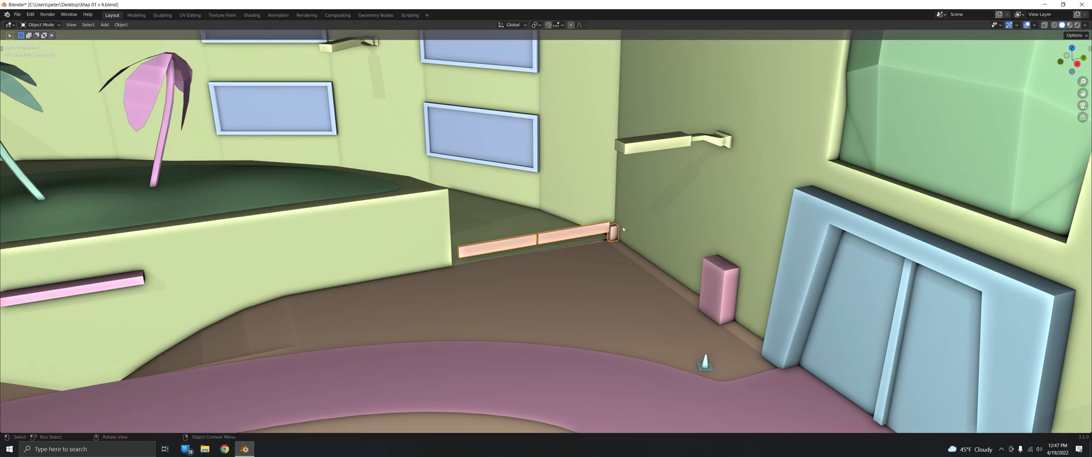
pyautogui.moveTo(528, 278); pyautogui.dragTo(511, 314, button='middle')
# Select the box-shaped prop at the edge of the palm tree planter and examine it and its surroundings.
pyautogui.scroll(-4, 518, 268)
pyautogui.keyDown('shift'); pyautogui.moveTo(305, 182); pyautogui.dragTo(721, 102, button='middle'); pyautogui.keyUp('shift')
pyautogui.moveTo(373, 199); pyautogui.dragTo(780, 371, button='middle')
pyautogui.click(567, 233)
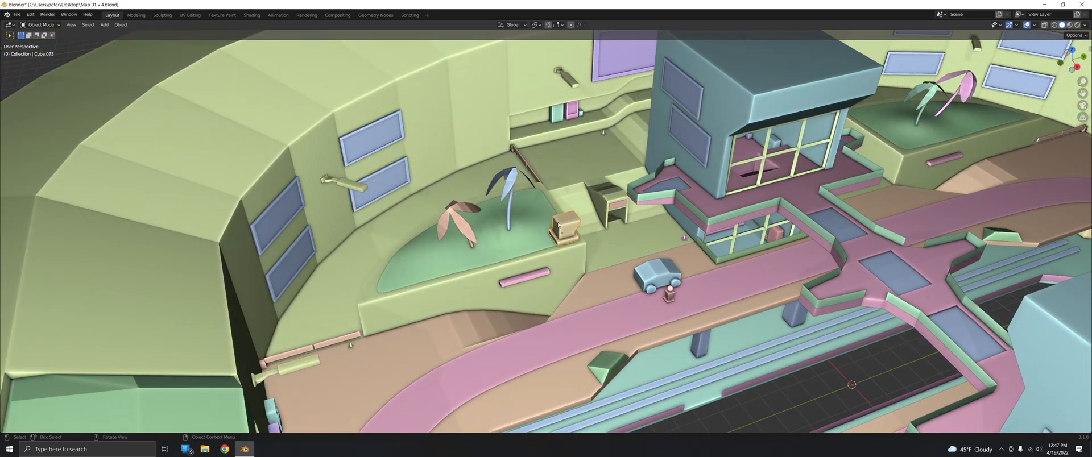
pyautogui.scroll(5, 574, 242)
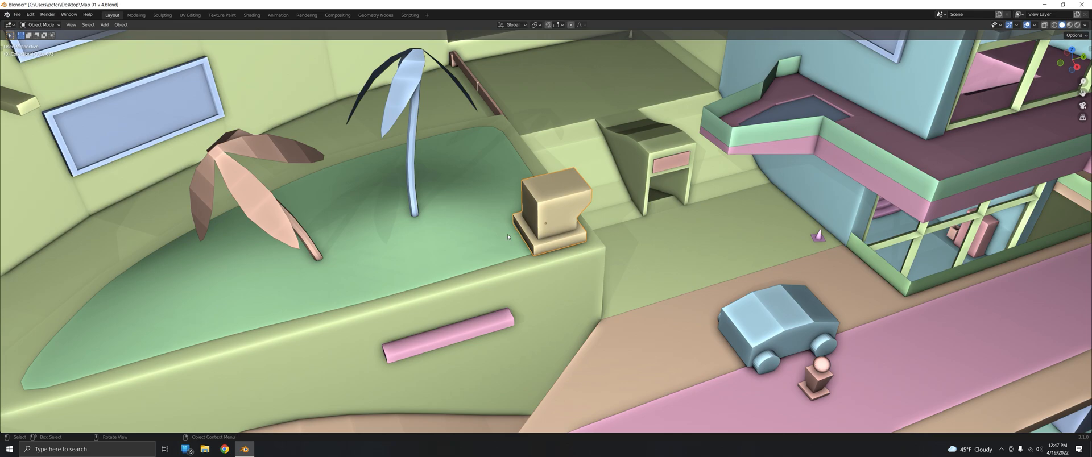
pyautogui.scroll(-6, 513, 235)
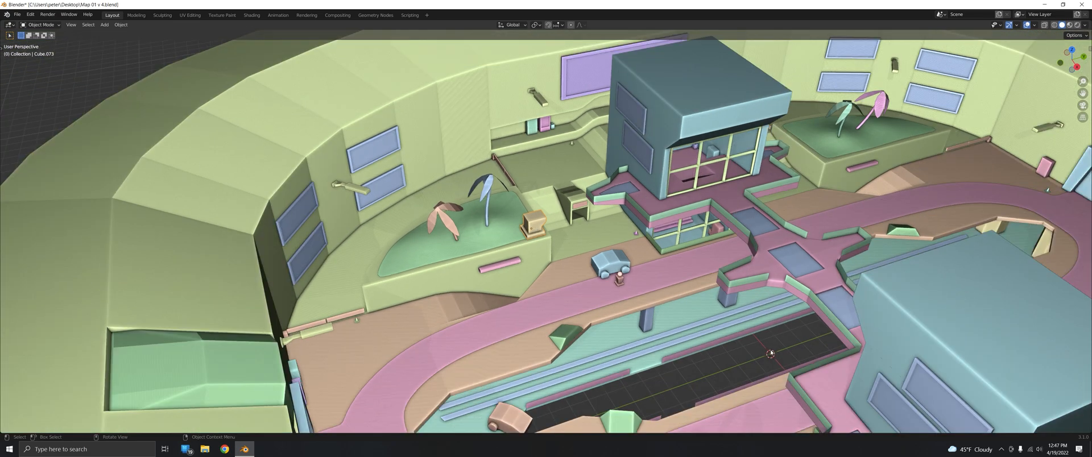
# Clear the selection of the box prop and examine the two buildings, the bridge and the central channel together.
pyautogui.moveTo(732, 359); pyautogui.dragTo(607, 348, button='middle')
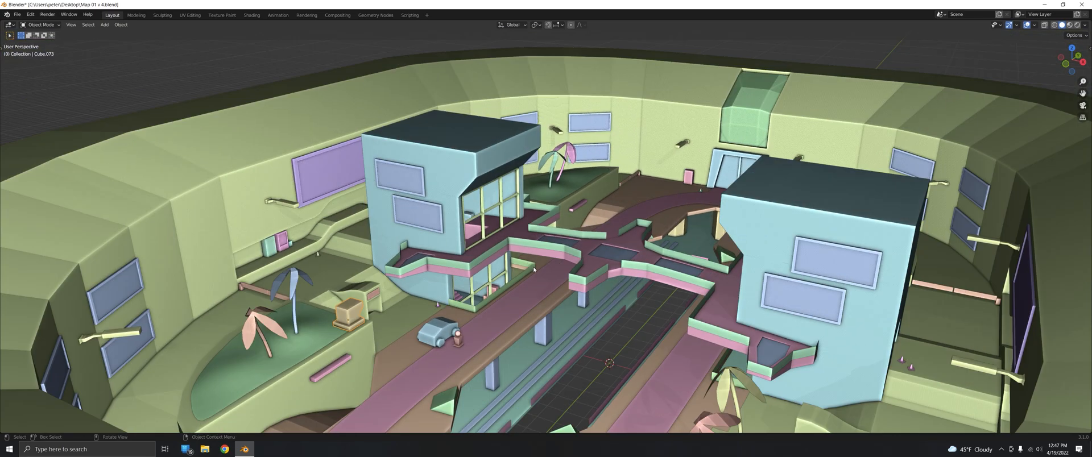
pyautogui.keyDown('shift'); pyautogui.moveTo(533, 270); pyautogui.dragTo(663, 167, button='middle'); pyautogui.keyUp('shift')
pyautogui.click(704, 253)
pyautogui.moveTo(704, 250); pyautogui.dragTo(591, 239, button='middle')
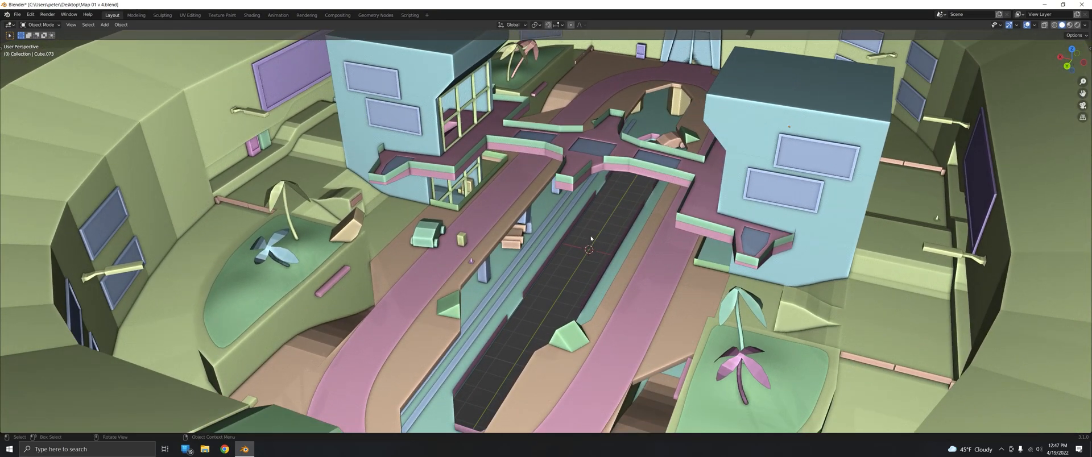
pyautogui.scroll(-2, 591, 239)
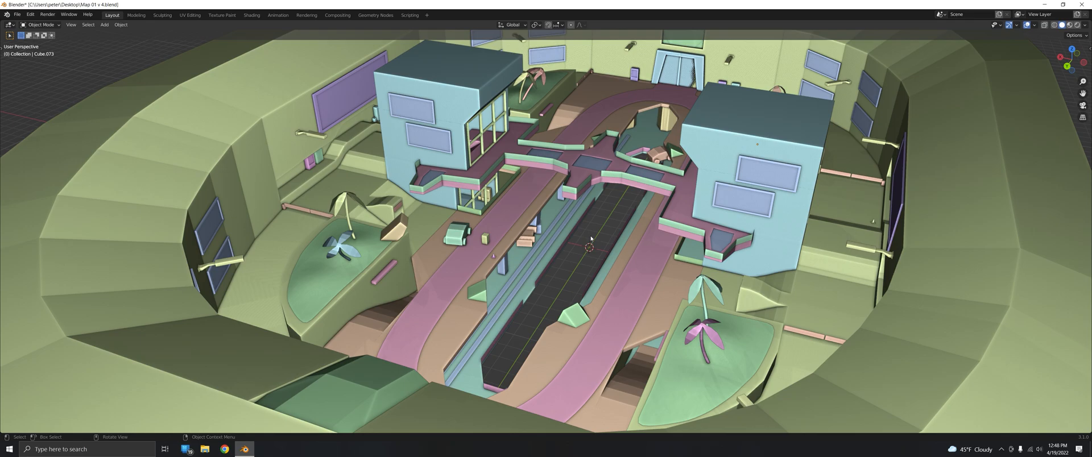
pyautogui.moveTo(572, 258)
pyautogui.mouseDown(button='middle')
pyautogui.moveTo(555, 258)
pyautogui.moveTo(530, 287)
pyautogui.moveTo(572, 273)
pyautogui.mouseUp(button='middle')
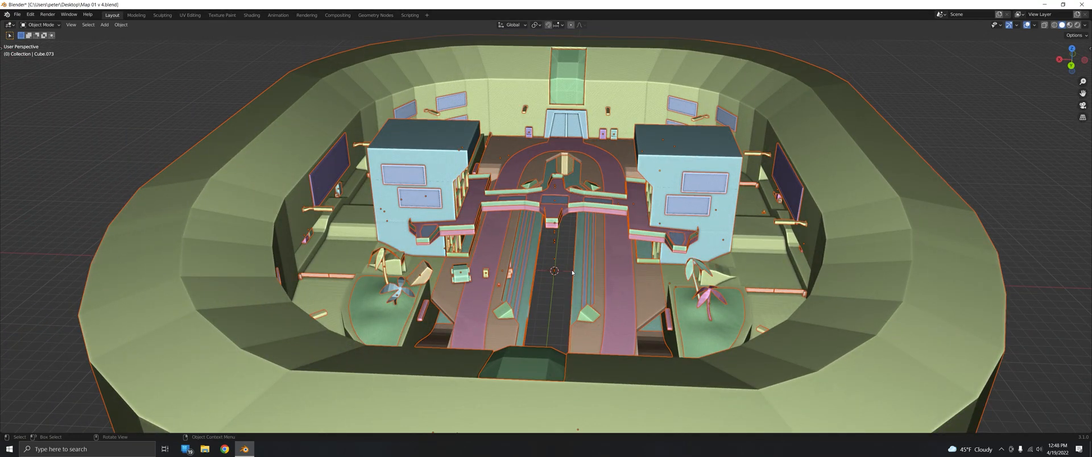
# Try stretching the whole map along the X axis by a factor of 8.565, and undo the scaling.
pyautogui.scroll(-3, 572, 273)
pyautogui.press('a')
pyautogui.press('s')
pyautogui.press('x')
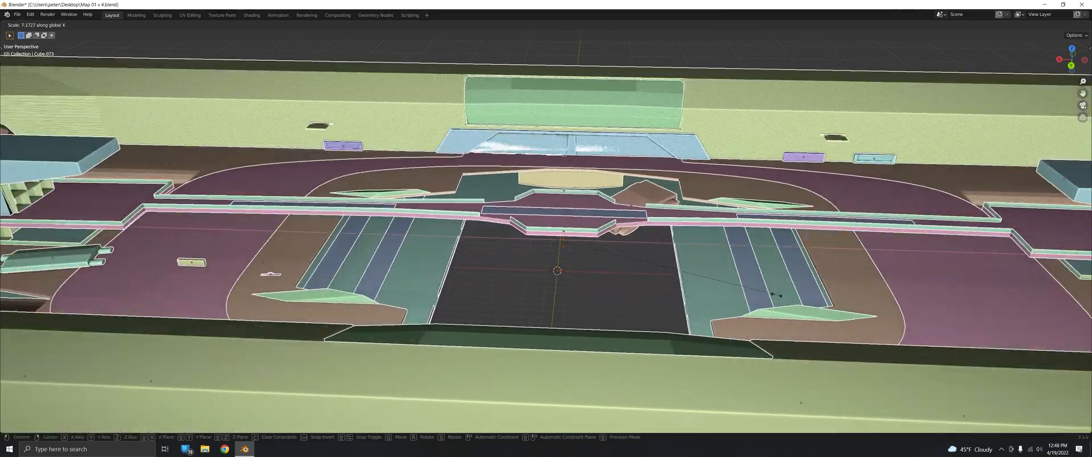
pyautogui.click(776, 295)
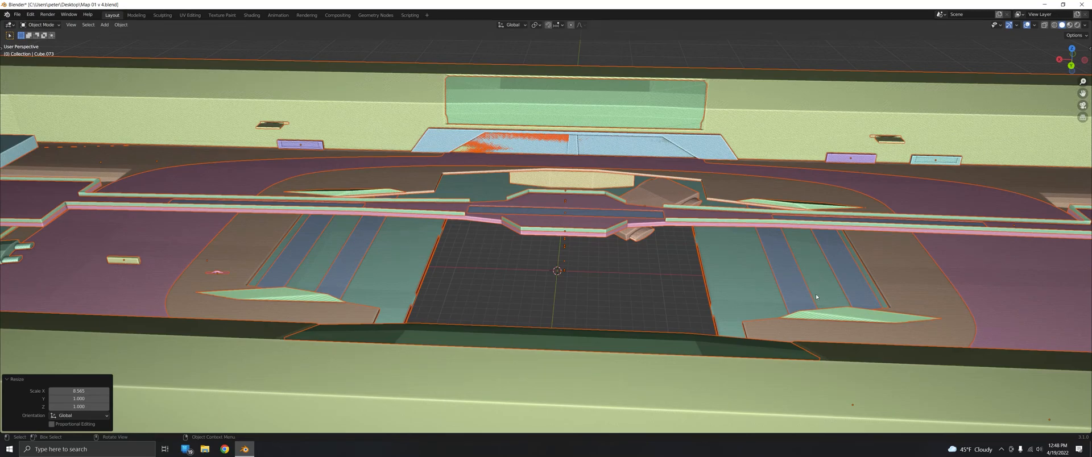
pyautogui.hotkey('ctrl', 'z')
pyautogui.scroll(2, 553, 274)
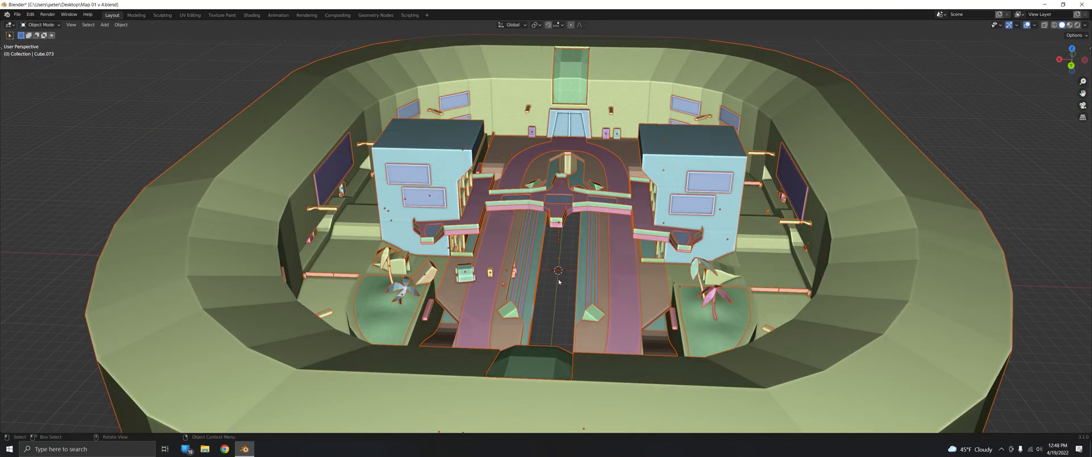
# Clear the selection of the map objects and examine the arena from its near end and from outside.
pyautogui.moveTo(544, 303); pyautogui.dragTo(534, 255, button='middle')
pyautogui.scroll(2, 594, 245)
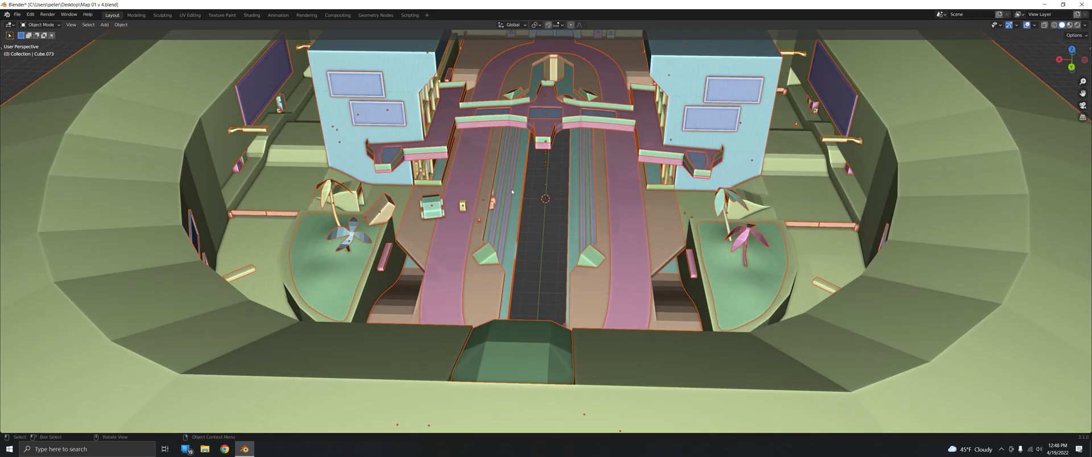
pyautogui.moveTo(539, 279)
pyautogui.mouseDown(button='middle')
pyautogui.moveTo(468, 286)
pyautogui.moveTo(538, 278)
pyautogui.moveTo(526, 278)
pyautogui.mouseUp(button='middle')
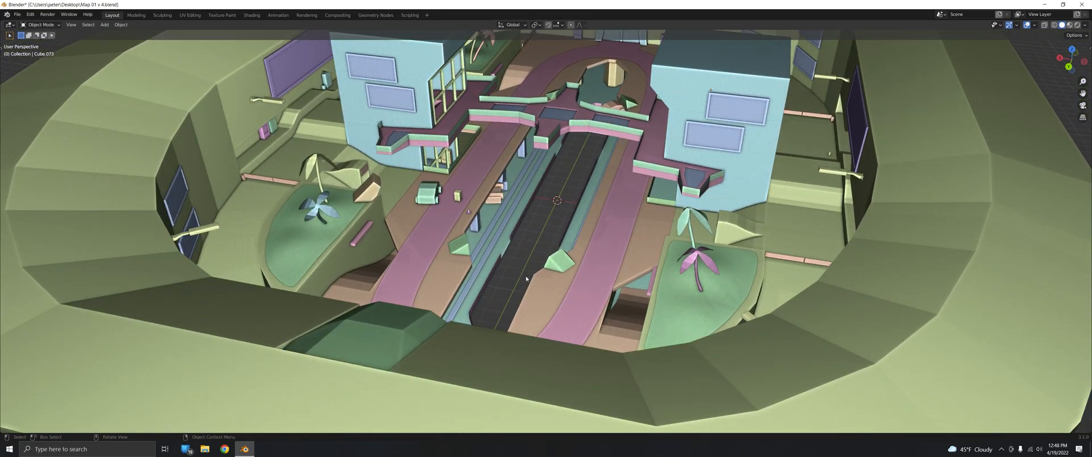
pyautogui.scroll(-4, 526, 279)
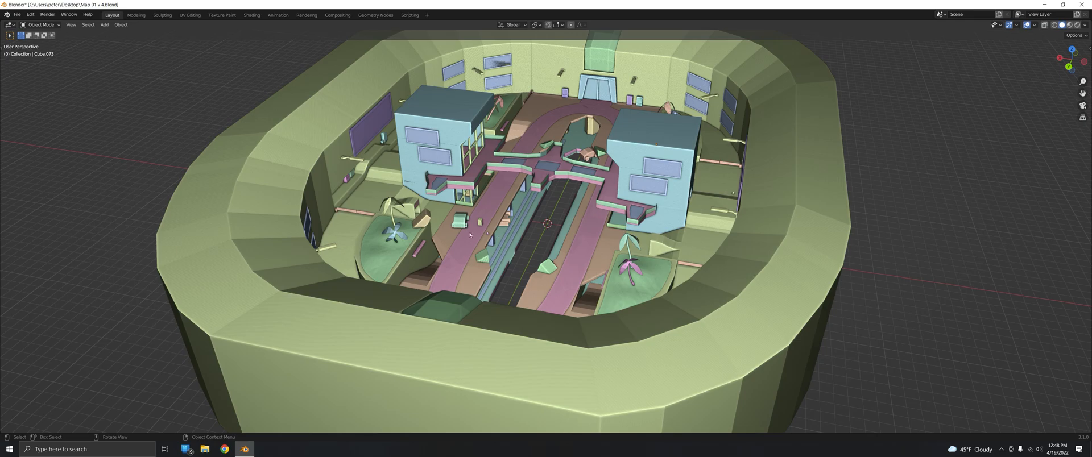
# Try moving the car beside the road around the track, with its height locked.
pyautogui.scroll(2, 485, 220)
pyautogui.moveTo(485, 219); pyautogui.dragTo(487, 243, button='middle')
pyautogui.click(457, 203)
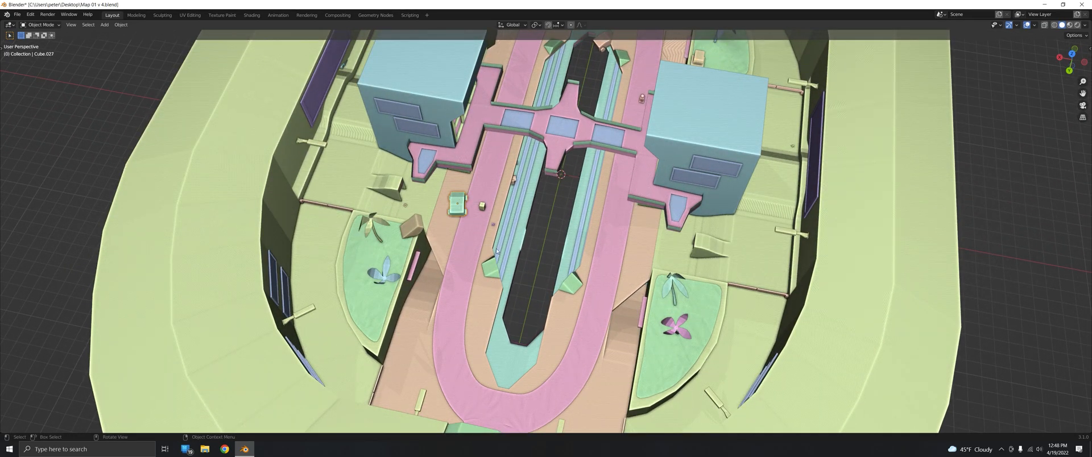
pyautogui.scroll(-3, 486, 242)
pyautogui.press('g')
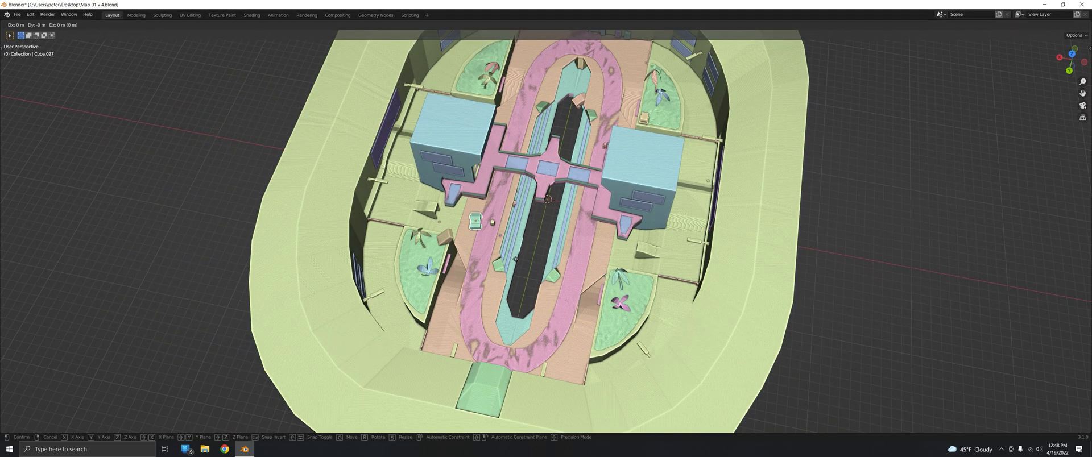
pyautogui.hotkey('shift', 'z')
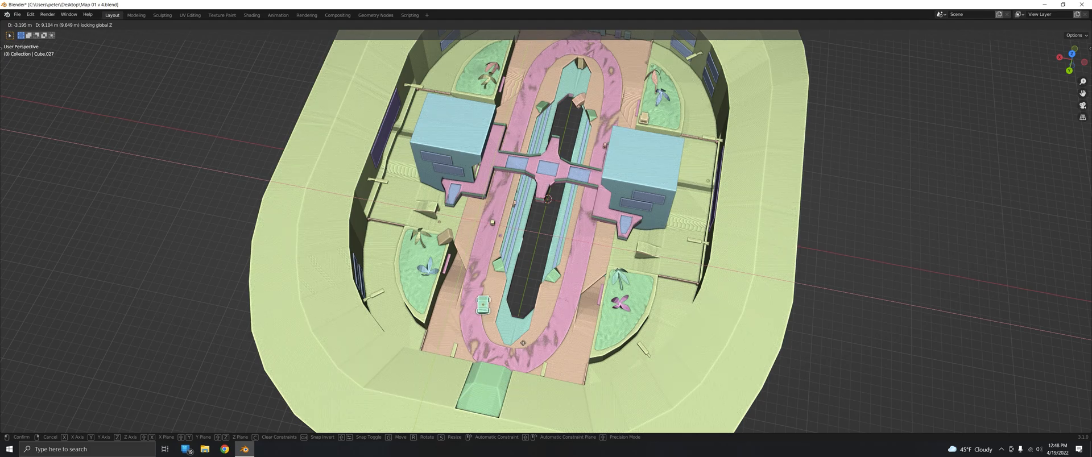
pyautogui.click(509, 239)
# Try moving the car to the opposite side of the map with its height locked, and undo the move.
pyautogui.moveTo(509, 240); pyautogui.dragTo(582, 277, button='middle')
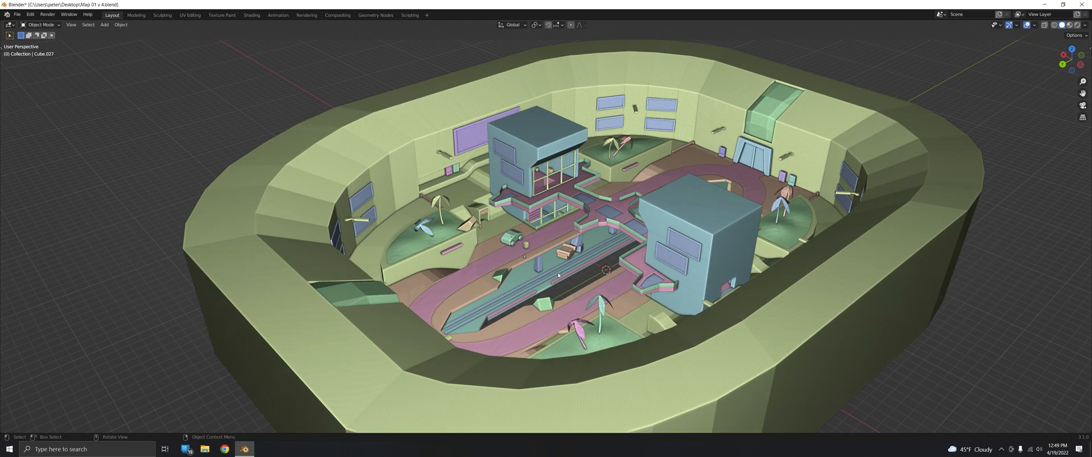
pyautogui.scroll(-3, 511, 237)
pyautogui.moveTo(511, 238); pyautogui.dragTo(587, 328, button='middle')
pyautogui.press('g')
pyautogui.hotkey('shift', 'z')
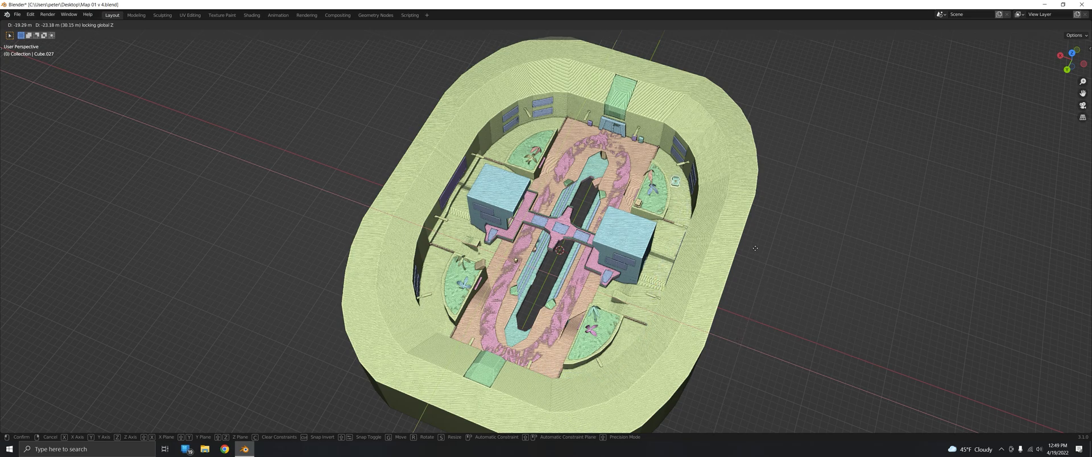
pyautogui.click(642, 239)
pyautogui.hotkey('ctrl', 'z')
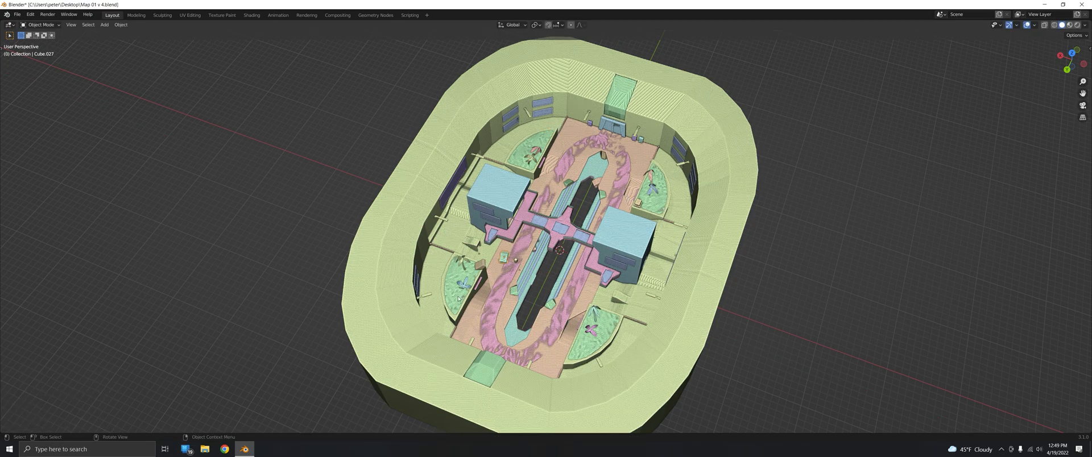
# Examine the symmetrical layout of the arena from above and along the central channel.
pyautogui.scroll(4, 456, 294)
pyautogui.scroll(-5, 483, 317)
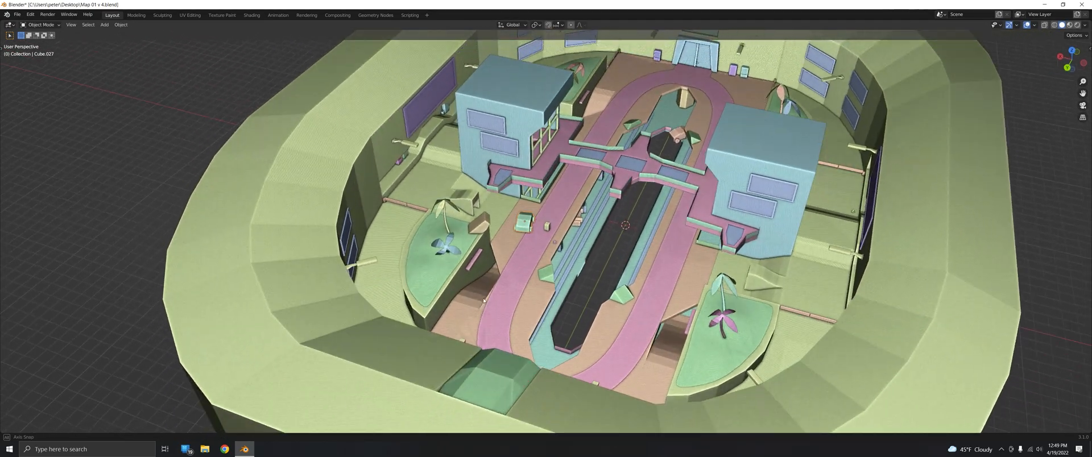
pyautogui.moveTo(483, 317); pyautogui.dragTo(483, 292, button='middle')
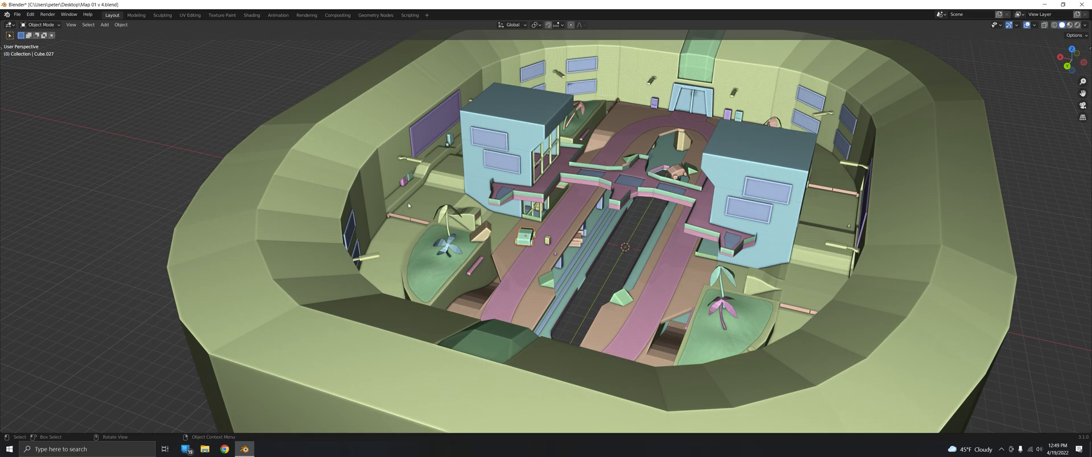
pyautogui.moveTo(502, 186); pyautogui.dragTo(531, 204, button='middle')
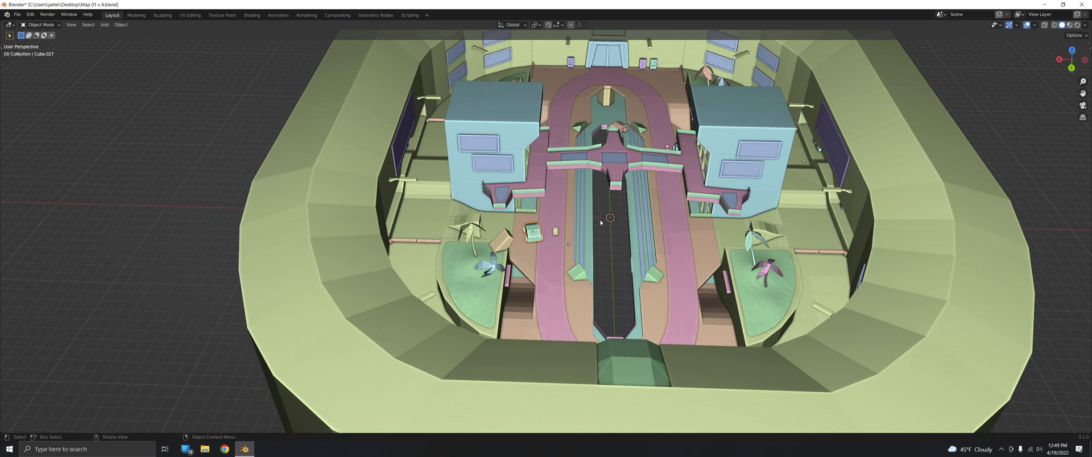
pyautogui.keyDown('shift'); pyautogui.moveTo(601, 222); pyautogui.dragTo(563, 214, button='middle'); pyautogui.keyUp('shift')
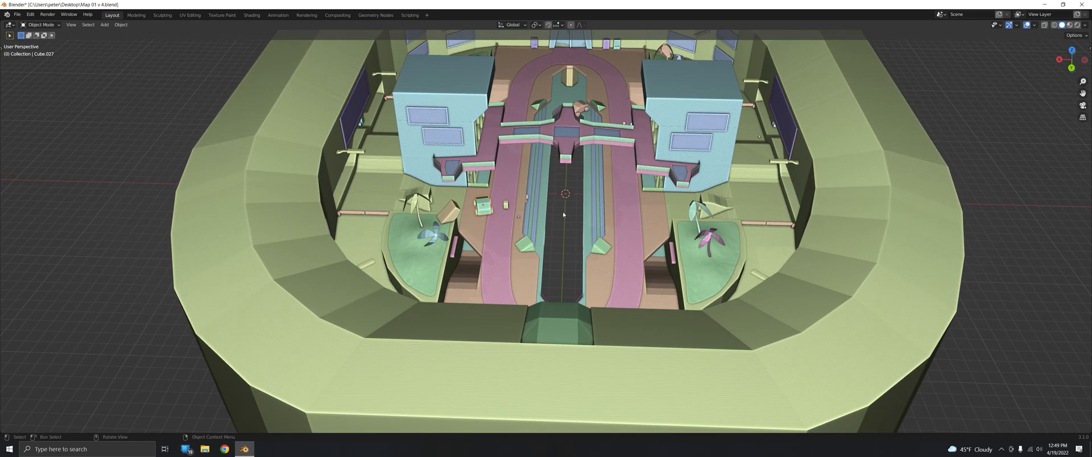
# Examine the palm tree planter, the car and the road beside the channel up close.
pyautogui.moveTo(567, 253); pyautogui.dragTo(489, 267, button='middle')
pyautogui.scroll(7, 461, 211)
pyautogui.keyDown('shift'); pyautogui.moveTo(495, 117); pyautogui.dragTo(544, 274, button='middle'); pyautogui.keyUp('shift')
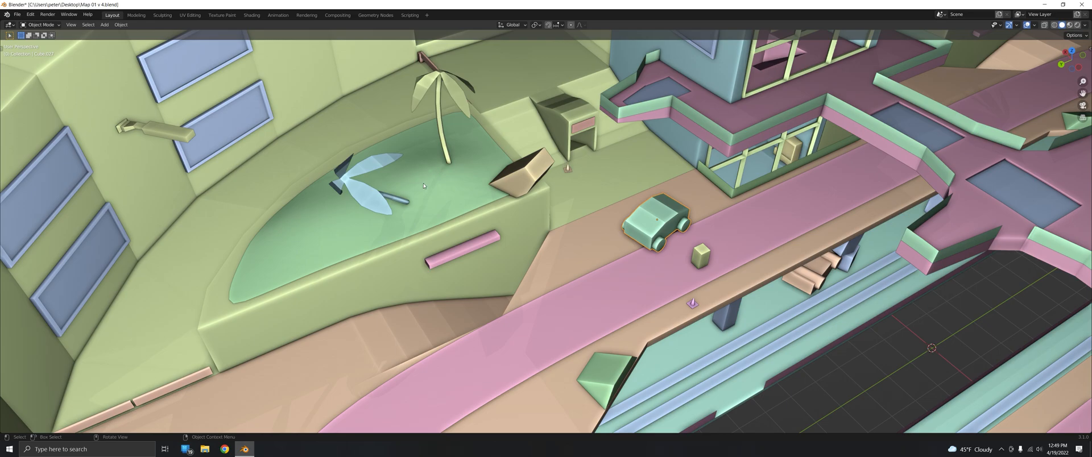
pyautogui.scroll(-10, 416, 181)
pyautogui.moveTo(483, 245); pyautogui.dragTo(548, 192, button='middle')
pyautogui.scroll(6, 530, 215)
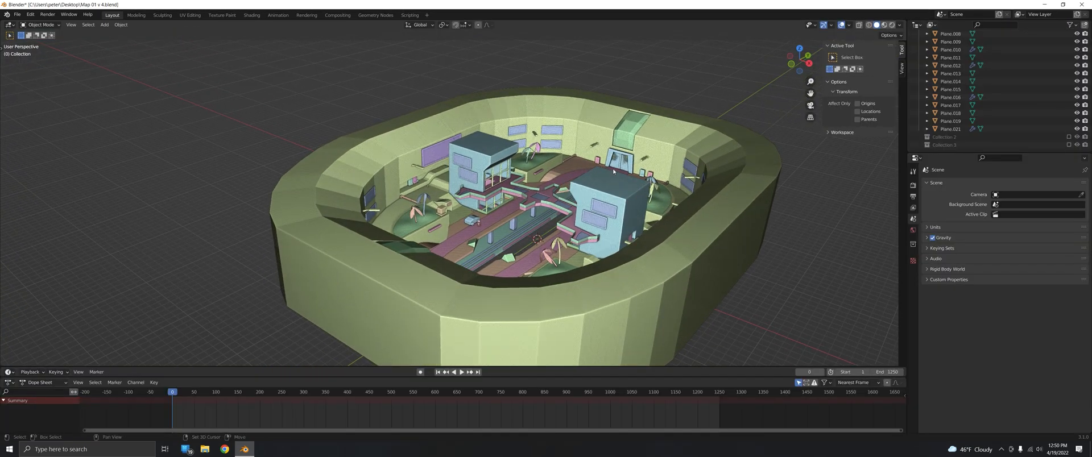
# Enable Collection 2 in the view layer to show its objects above the arena.
pyautogui.moveTo(582, 166); pyautogui.dragTo(503, 177, button='middle')
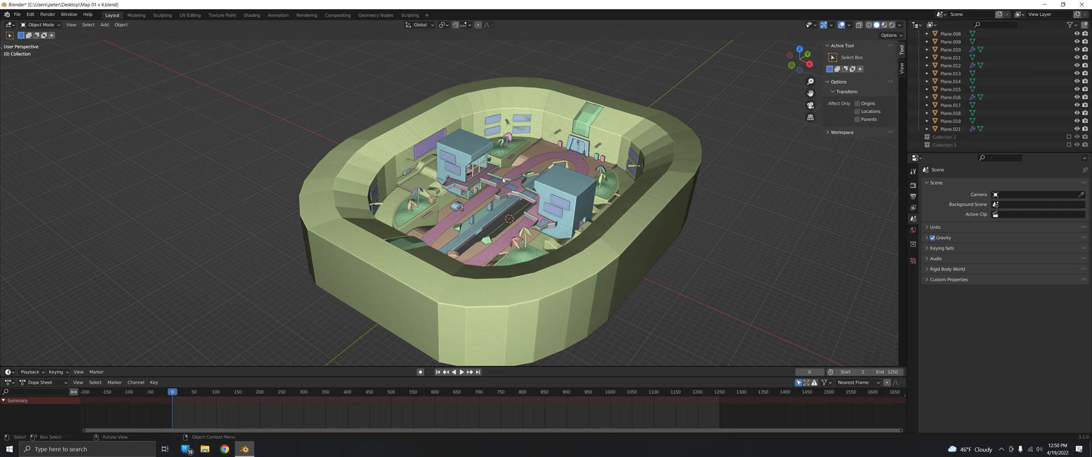
pyautogui.scroll(2, 492, 233)
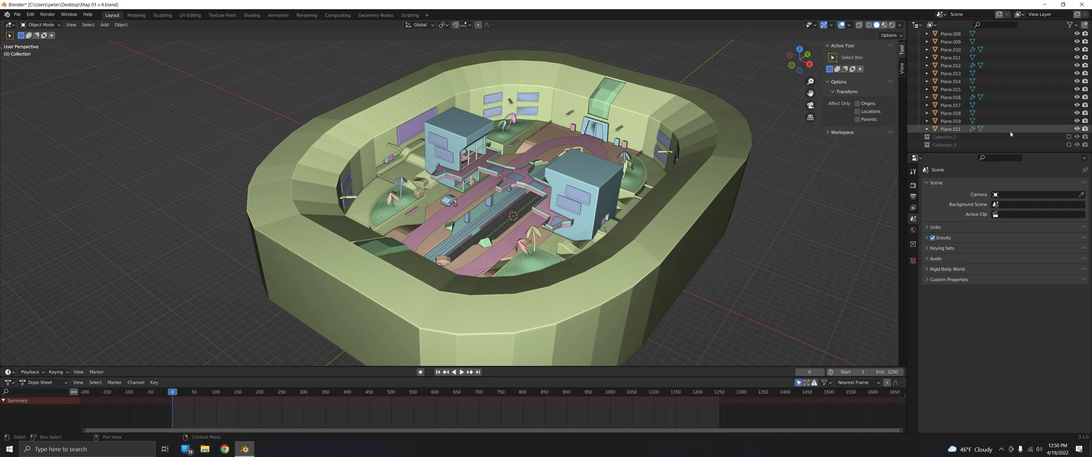
pyautogui.click(1068, 145)
pyautogui.click(1068, 136)
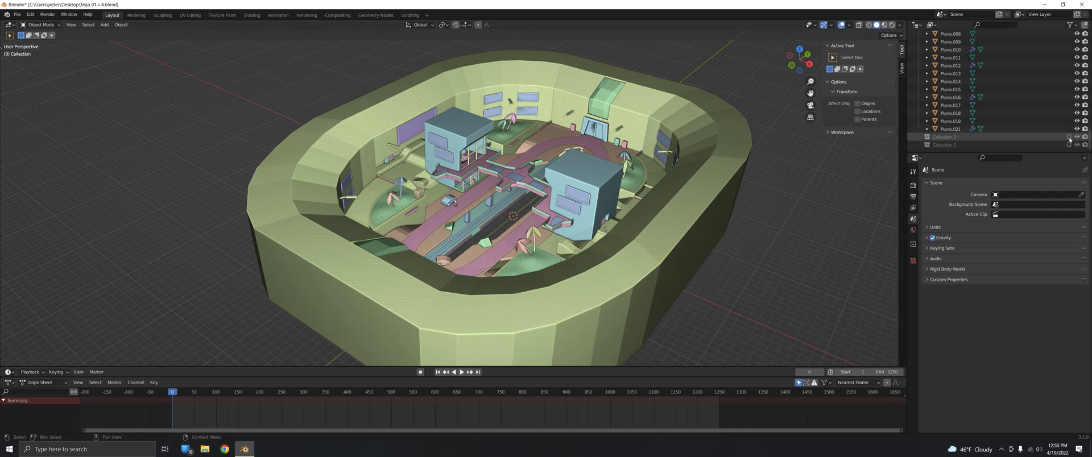
pyautogui.moveTo(555, 163); pyautogui.dragTo(455, 142, button='middle')
pyautogui.scroll(4, 488, 131)
# Select floating blocks above the arena and the ground mesh Plane.010, and examine how the blocks are distributed over the map.
pyautogui.click(545, 164)
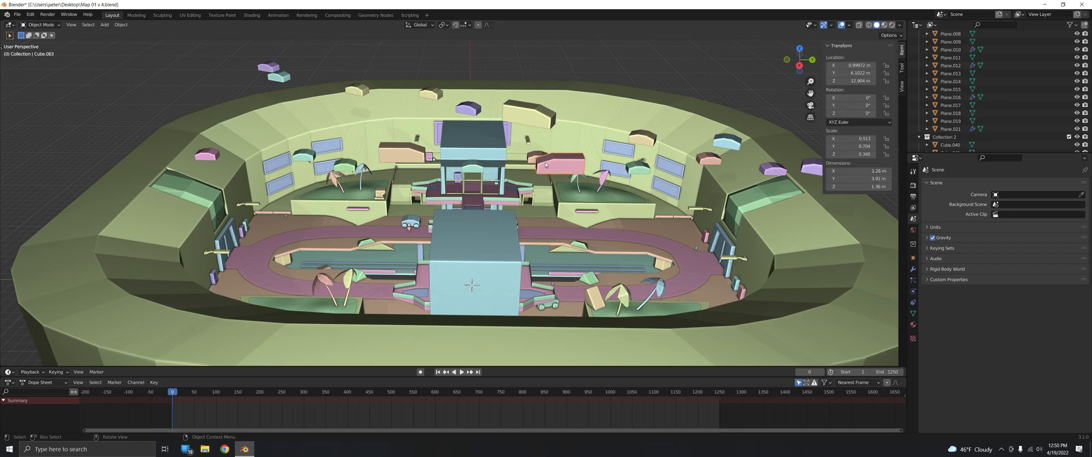
pyautogui.click(432, 94)
pyautogui.moveTo(365, 170); pyautogui.dragTo(376, 172, button='middle')
pyautogui.moveTo(433, 101); pyautogui.dragTo(422, 200, button='middle')
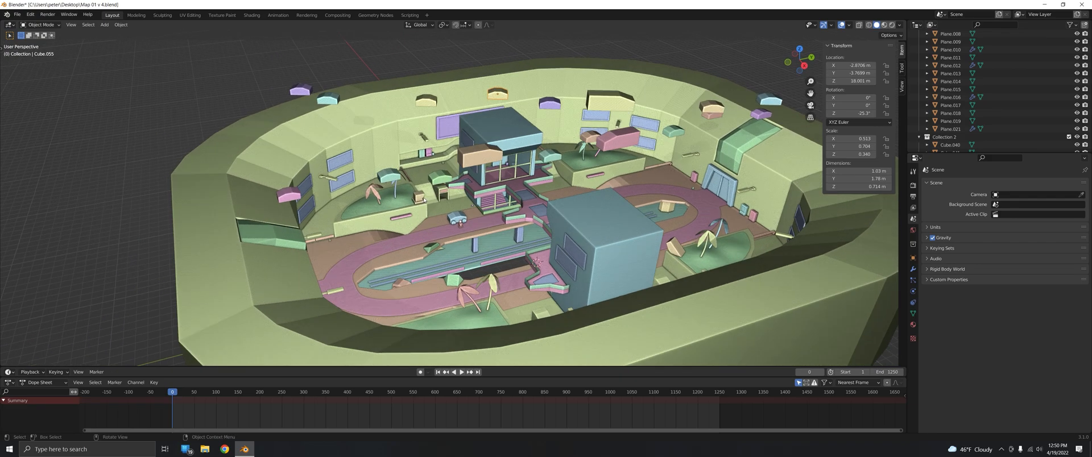
pyautogui.moveTo(502, 188); pyautogui.dragTo(414, 214, button='middle')
pyautogui.click(459, 227)
pyautogui.click(441, 250)
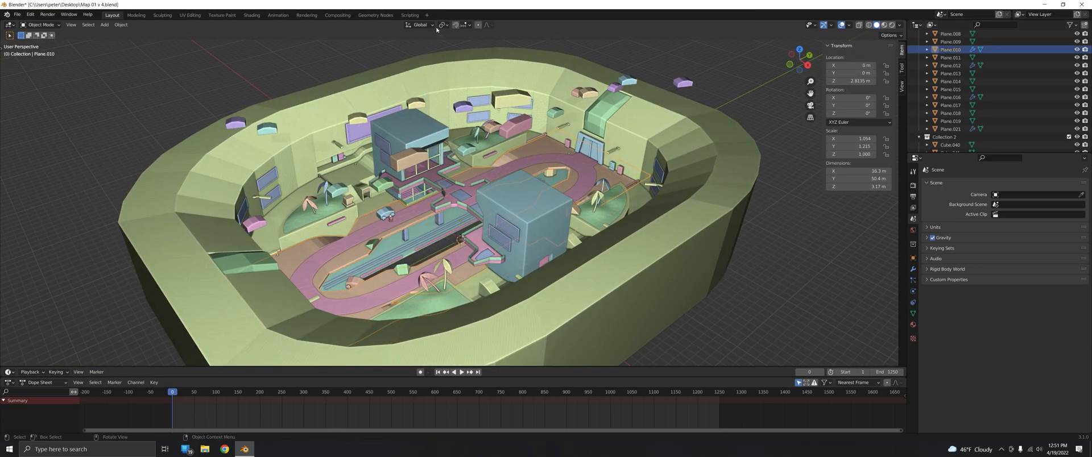
# Select several floating blocks above the arena and examine their placement from different angles.
pyautogui.click(415, 46)
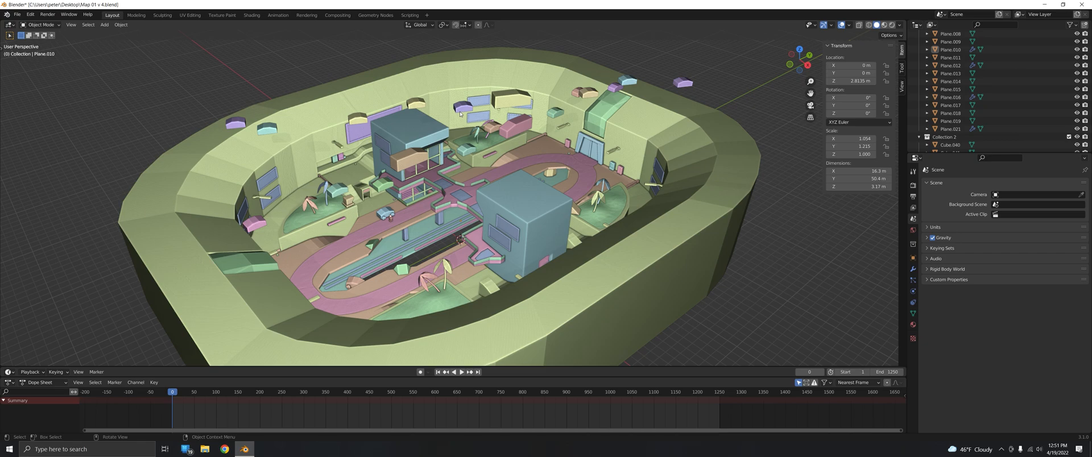
pyautogui.click(500, 101)
pyautogui.click(513, 128)
pyautogui.click(415, 104)
pyautogui.moveTo(324, 76); pyautogui.dragTo(465, 178, button='middle')
pyautogui.scroll(2, 518, 144)
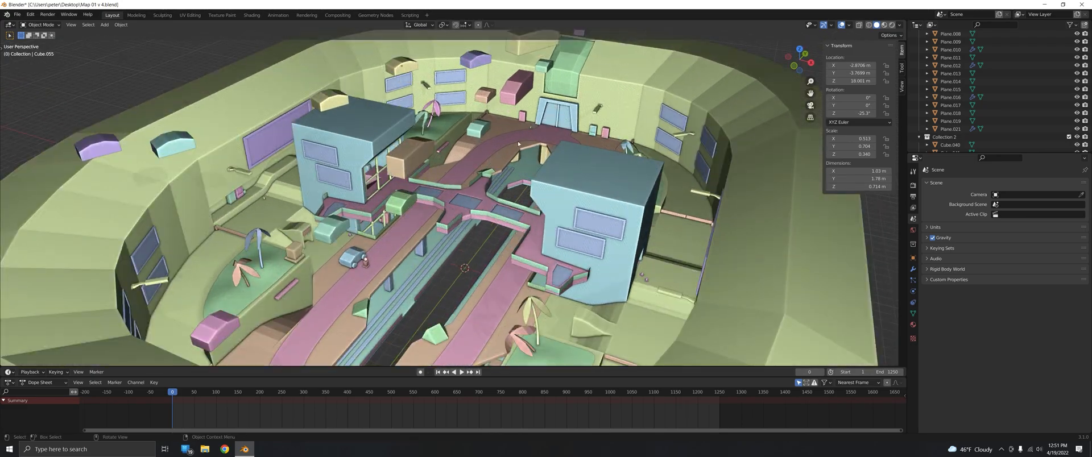
pyautogui.moveTo(524, 90); pyautogui.dragTo(503, 92, button='middle')
pyautogui.click(518, 93)
pyautogui.moveTo(507, 164); pyautogui.dragTo(532, 149, button='middle')
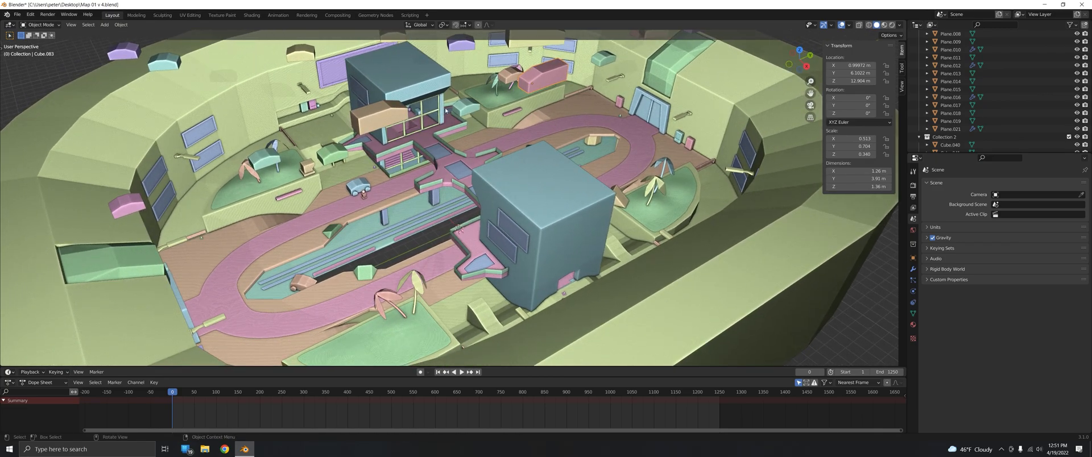
pyautogui.moveTo(496, 91); pyautogui.dragTo(515, 115, button='middle')
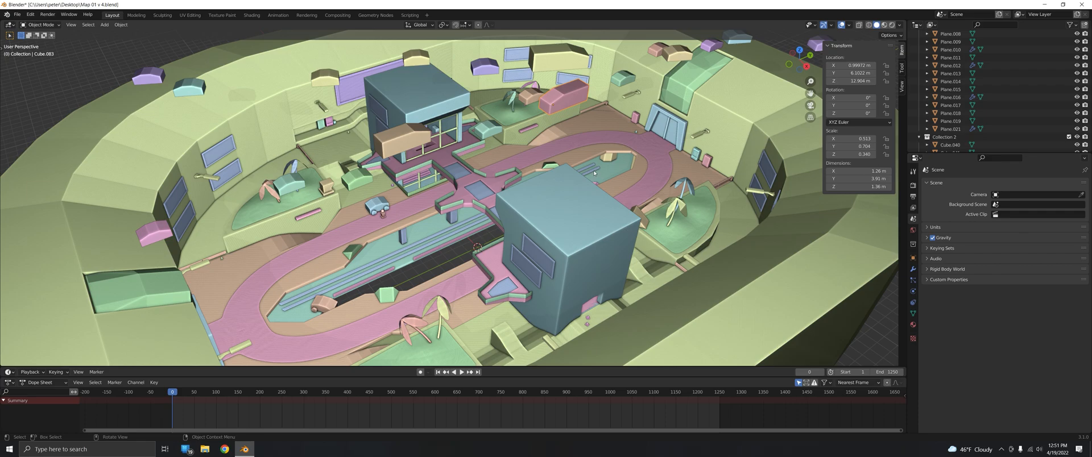
# Try to move the selected floating block down into the channel with its X position locked.
pyautogui.press('g')
pyautogui.hotkey('shift', 'x')
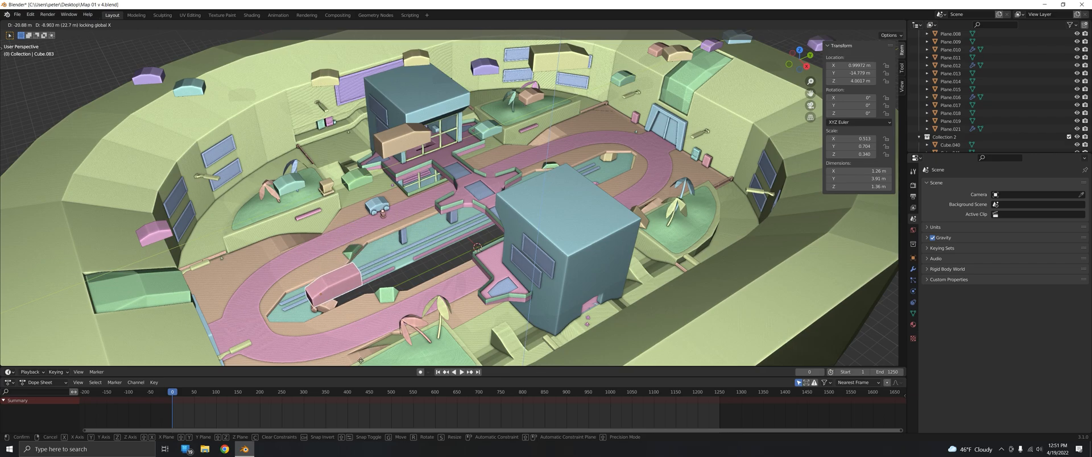
pyautogui.press('Escape')
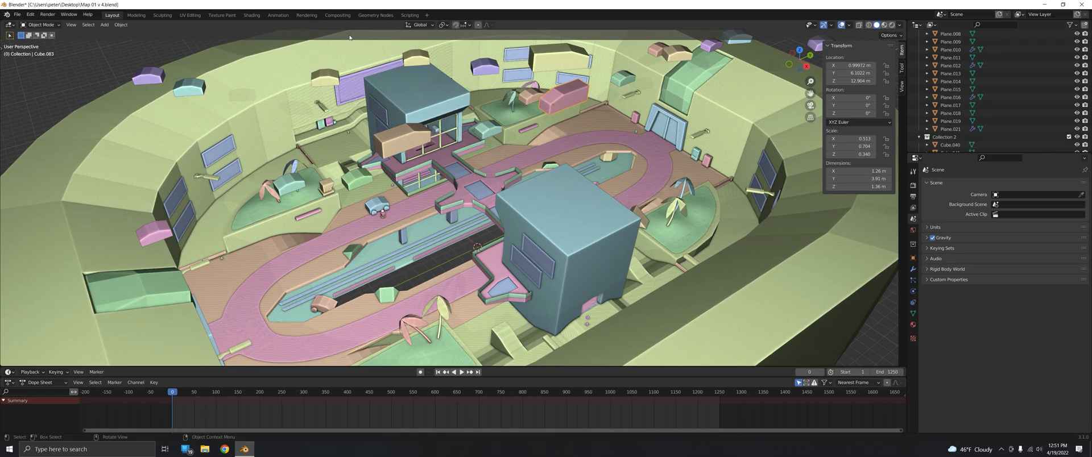
# Disable Collection 2 and enable Collection 3 in the view layer to show the billboards around the arena.
pyautogui.click(437, 263)
pyautogui.scroll(-2, 437, 260)
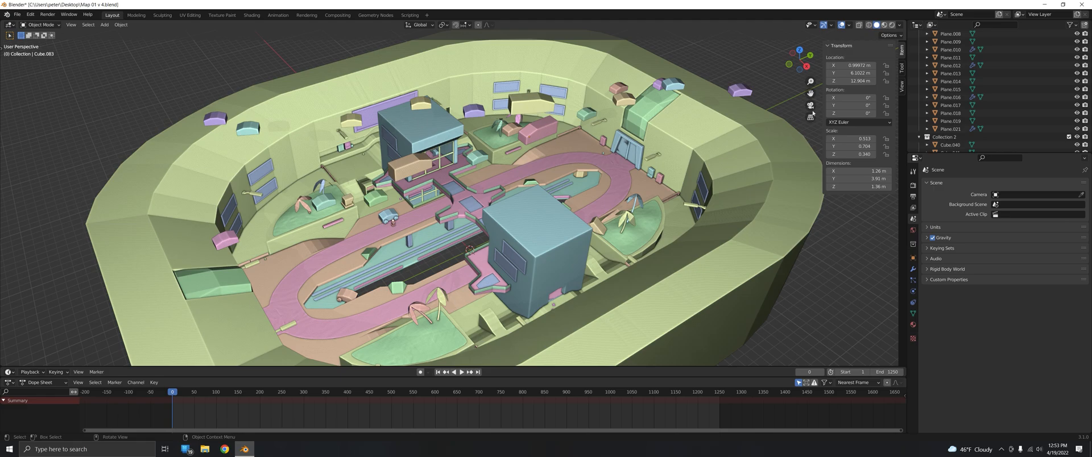
pyautogui.click(1068, 137)
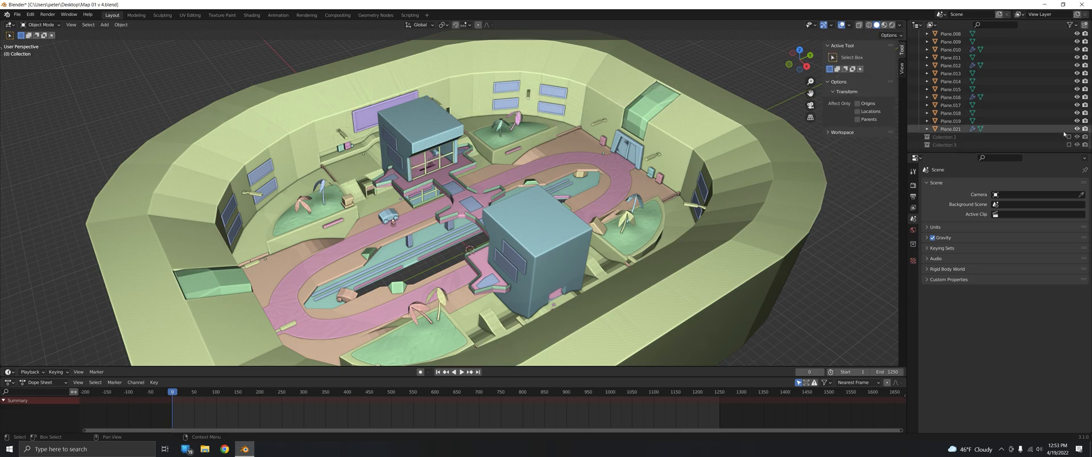
pyautogui.click(1069, 145)
pyautogui.moveTo(500, 215); pyautogui.dragTo(592, 163, button='middle')
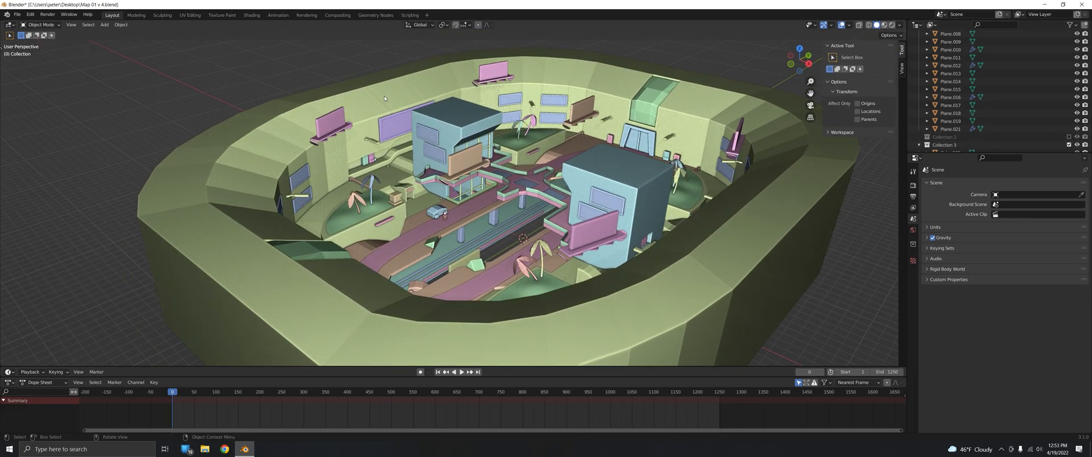
pyautogui.scroll(4, 289, 164)
pyautogui.moveTo(388, 126)
pyautogui.mouseDown(button='middle')
pyautogui.moveTo(325, 127)
pyautogui.moveTo(382, 125)
pyautogui.mouseUp(button='middle')
# Try to move the pink billboard on the arena wall down beside the palm tree planter.
pyautogui.click(363, 104)
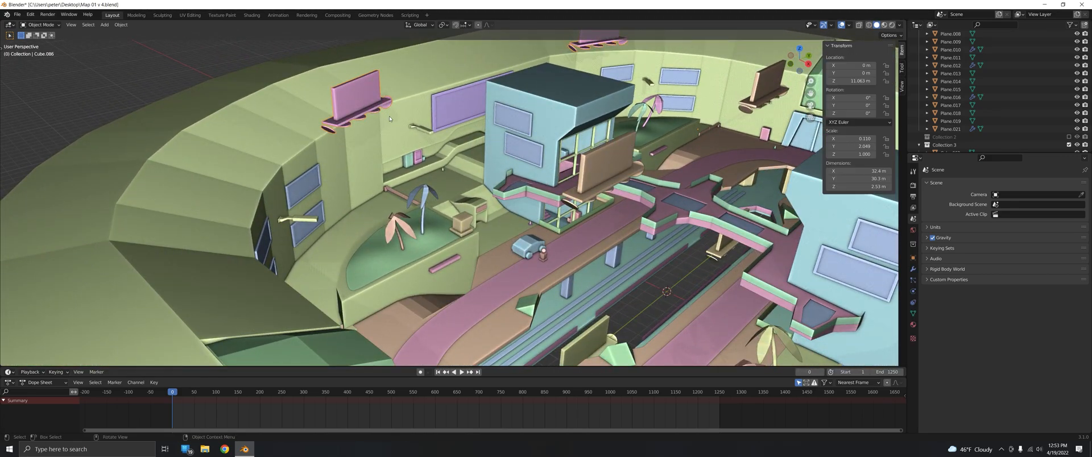
pyautogui.press('g')
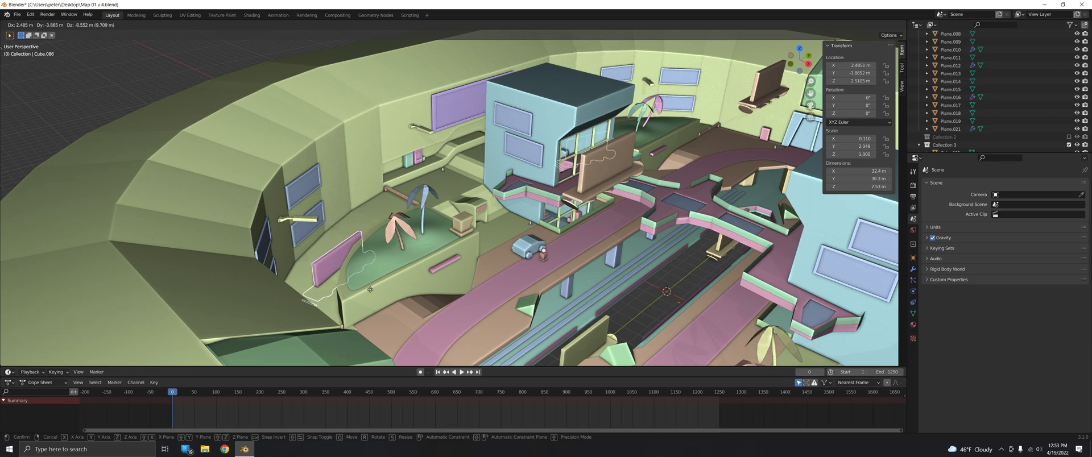
pyautogui.press('Escape')
pyautogui.moveTo(413, 194); pyautogui.dragTo(334, 128, button='middle')
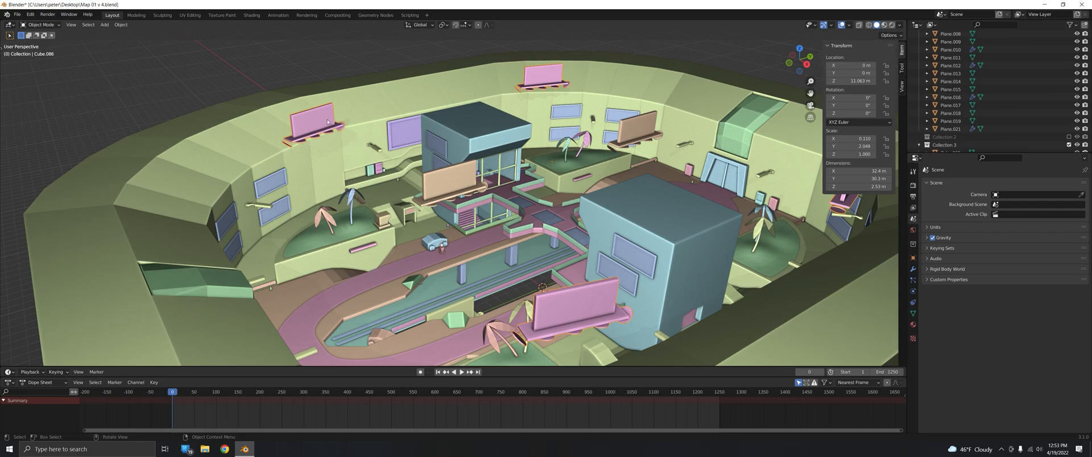
# Move the orange billboard in front of the open building about 0.32 m along Y and 0.17 m along Z, keeping X fixed.
pyautogui.click(455, 177)
pyautogui.moveTo(456, 177); pyautogui.dragTo(432, 141, button='middle')
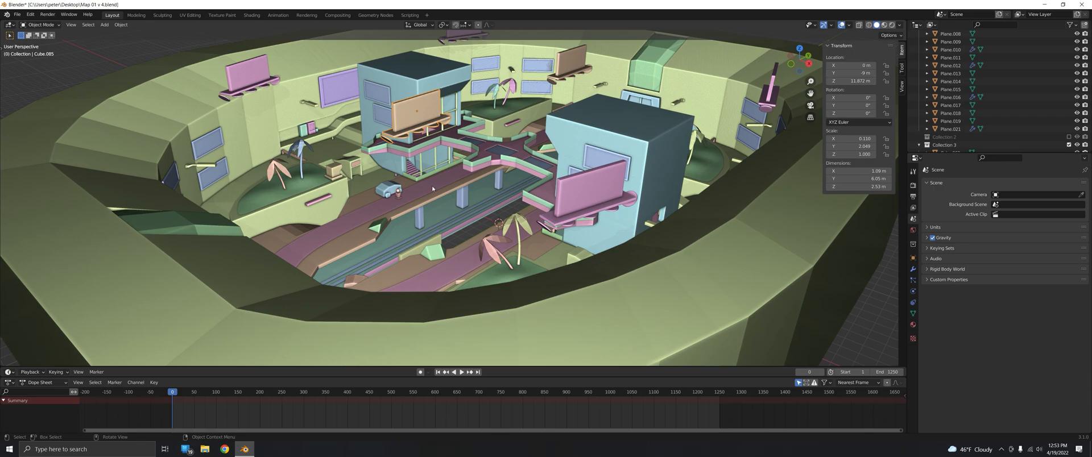
pyautogui.moveTo(421, 199); pyautogui.dragTo(434, 211, button='middle')
pyautogui.press('g')
pyautogui.press('x')
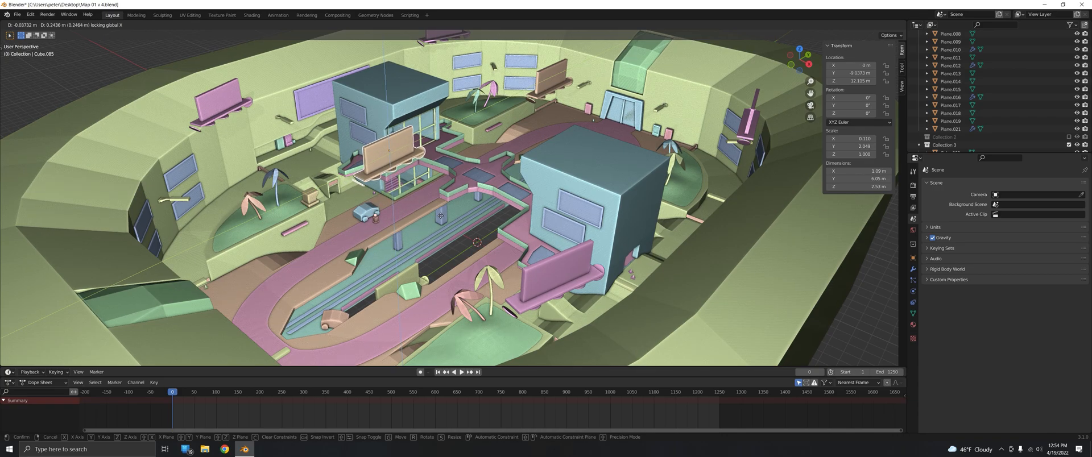
pyautogui.click(409, 140)
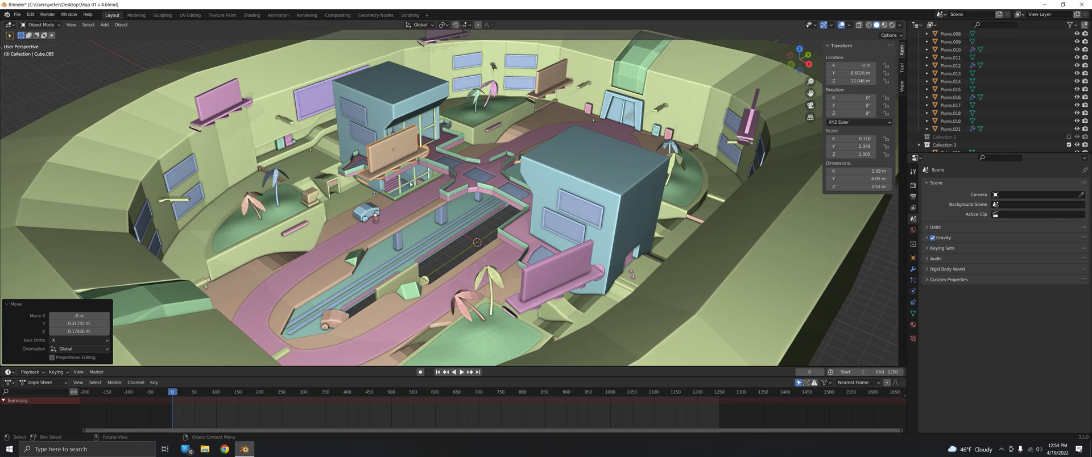
# Shift the orange billboard along the building front toward the bridge, to about Y -3.55 m and Z 11.52 m, with X locked.
pyautogui.press('g')
pyautogui.hotkey('shift', 'x')
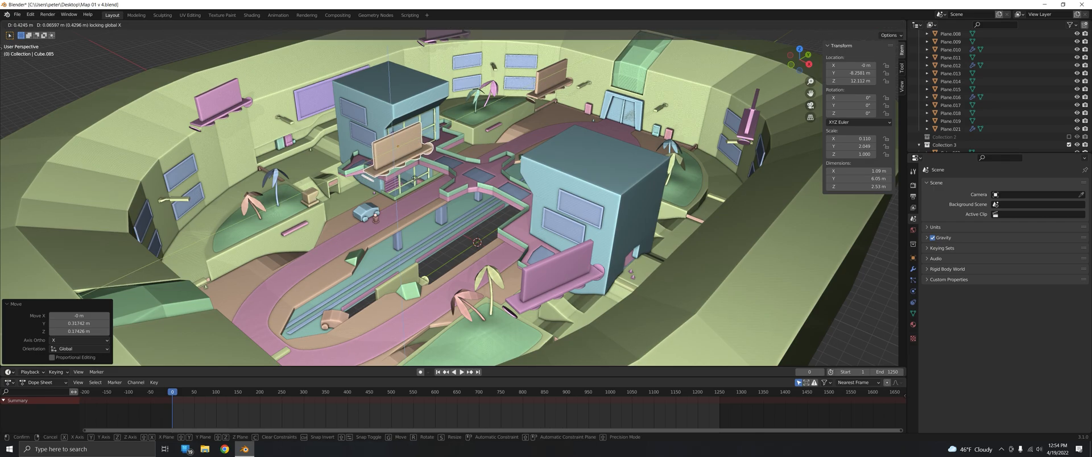
pyautogui.click(450, 169)
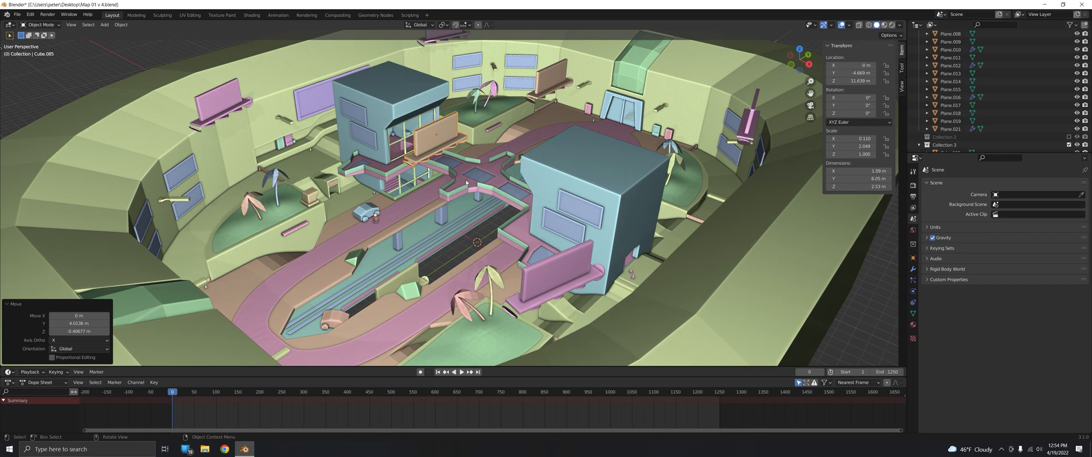
pyautogui.press('g')
pyautogui.hotkey('shift', 'x')
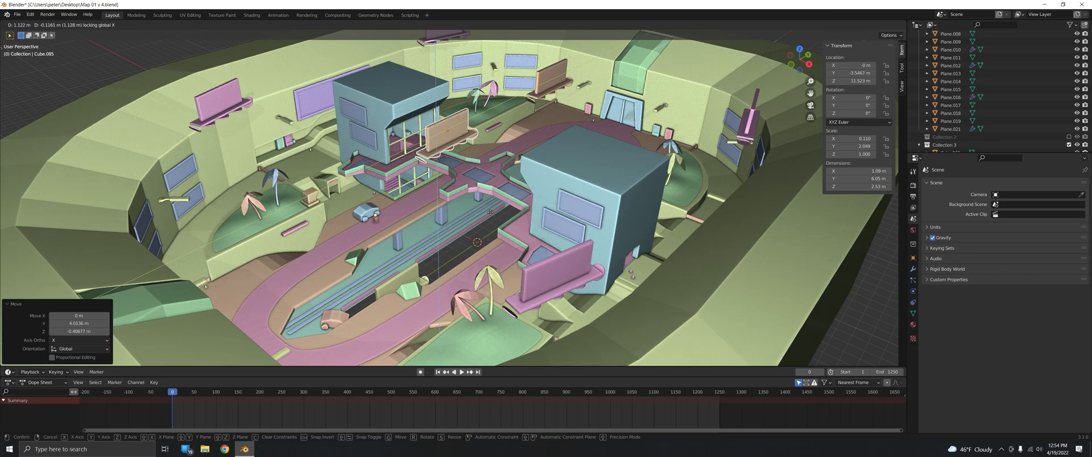
pyautogui.click(490, 212)
# Reselect the orange billboard and move it back along the road about -6.13 m in Y and -1.13 m in Z, with X locked.
pyautogui.click(414, 276)
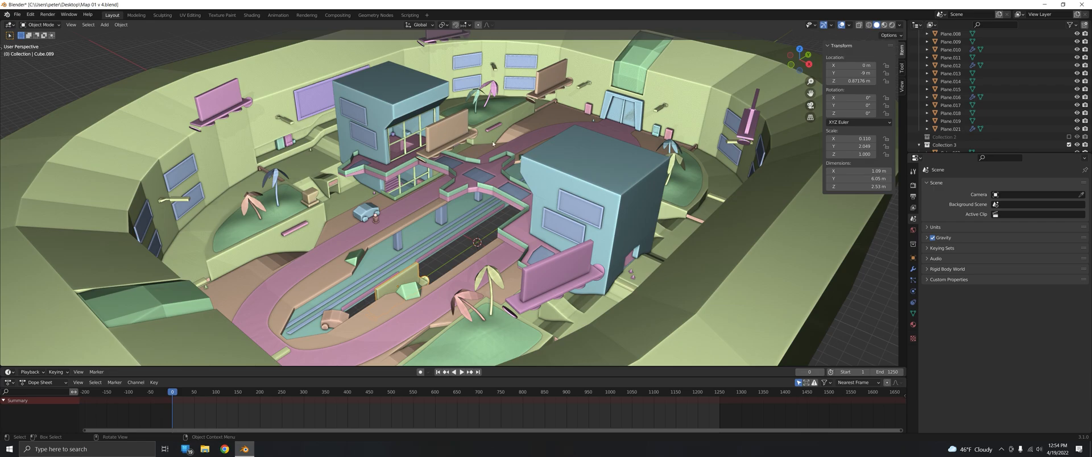
pyautogui.moveTo(419, 164); pyautogui.dragTo(424, 199, button='middle')
pyautogui.scroll(4, 401, 177)
pyautogui.click(442, 195)
pyautogui.scroll(-6, 439, 196)
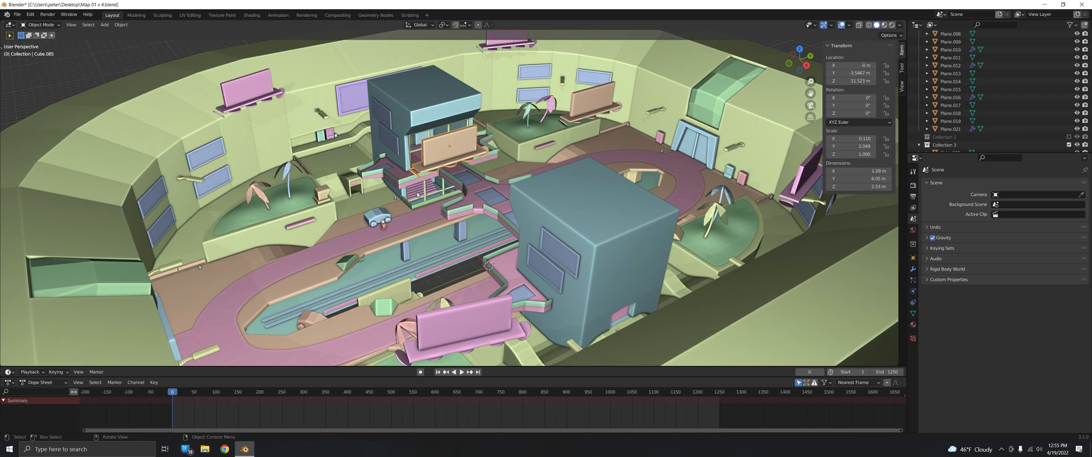
pyautogui.scroll(-5, 417, 195)
pyautogui.moveTo(422, 199); pyautogui.dragTo(453, 173, button='middle')
pyautogui.press('g')
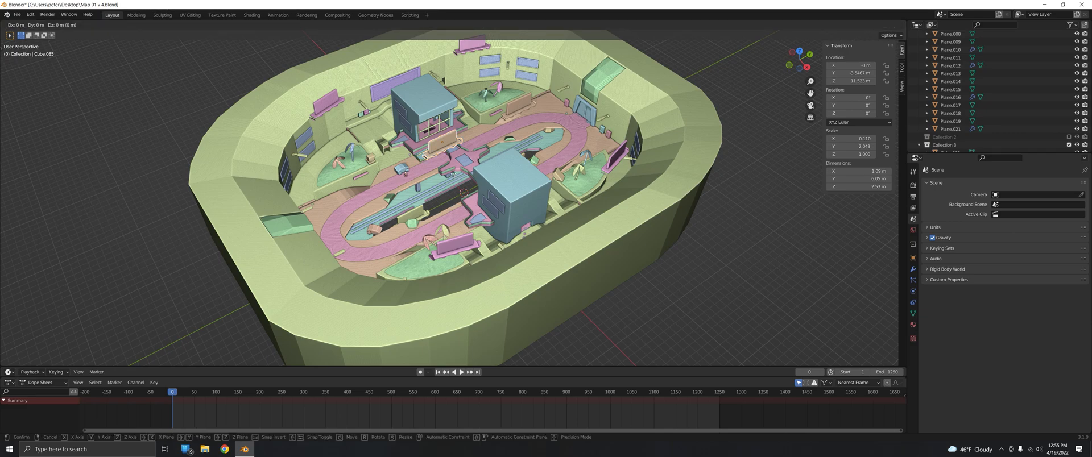
pyautogui.hotkey('shift', 'x')
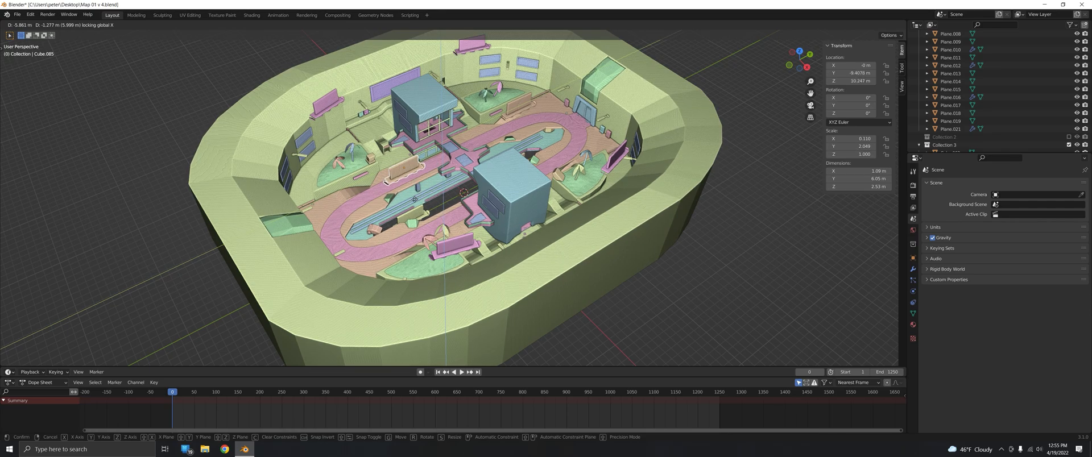
pyautogui.click(413, 199)
# Lower the orange billboard into the central channel, moving it about 7.55 m in Y and -9.32 m in Z with X locked.
pyautogui.moveTo(414, 199); pyautogui.dragTo(410, 182, button='middle')
pyautogui.scroll(2, 410, 182)
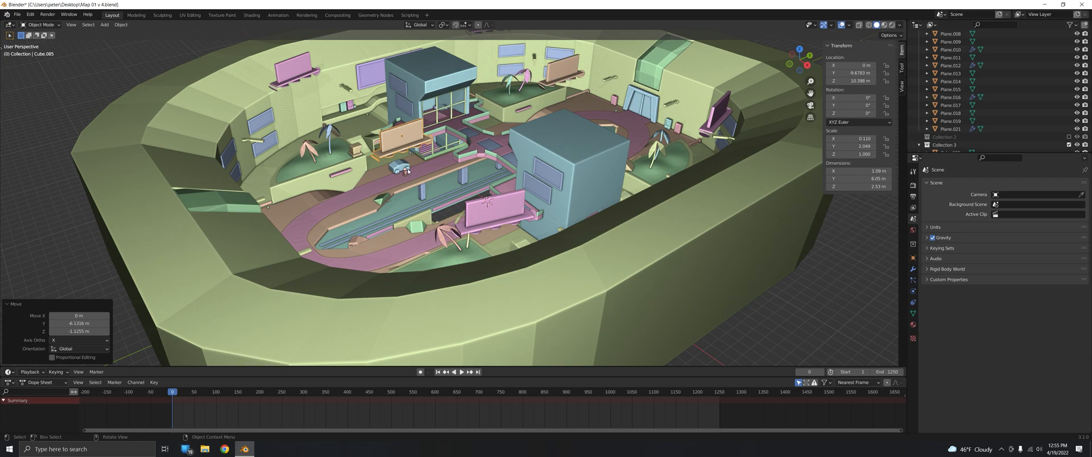
pyautogui.scroll(4, 435, 165)
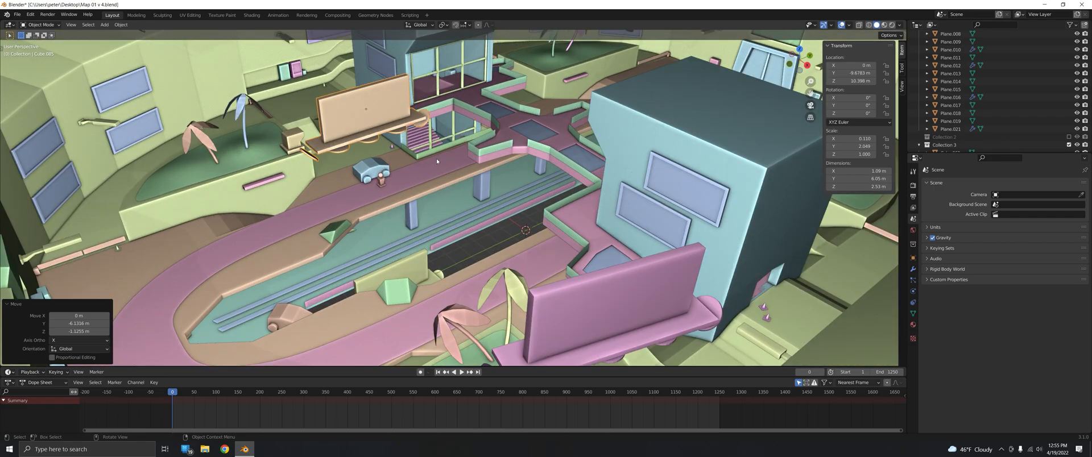
pyautogui.scroll(-4, 404, 169)
pyautogui.press('g')
pyautogui.hotkey('shift', 'x')
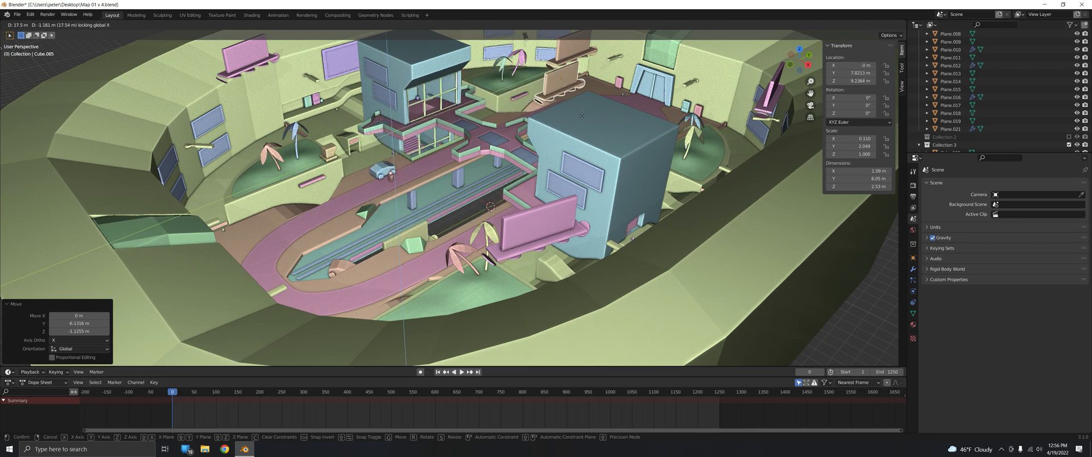
pyautogui.click(492, 242)
# Examine the moved billboard along the central channel, clear the selection, and view the whole arena from several angles.
pyautogui.moveTo(411, 217); pyautogui.dragTo(538, 256, button='middle')
pyautogui.moveTo(472, 213); pyautogui.dragTo(534, 199, button='middle')
pyautogui.scroll(-1, 535, 199)
pyautogui.scroll(5, 362, 256)
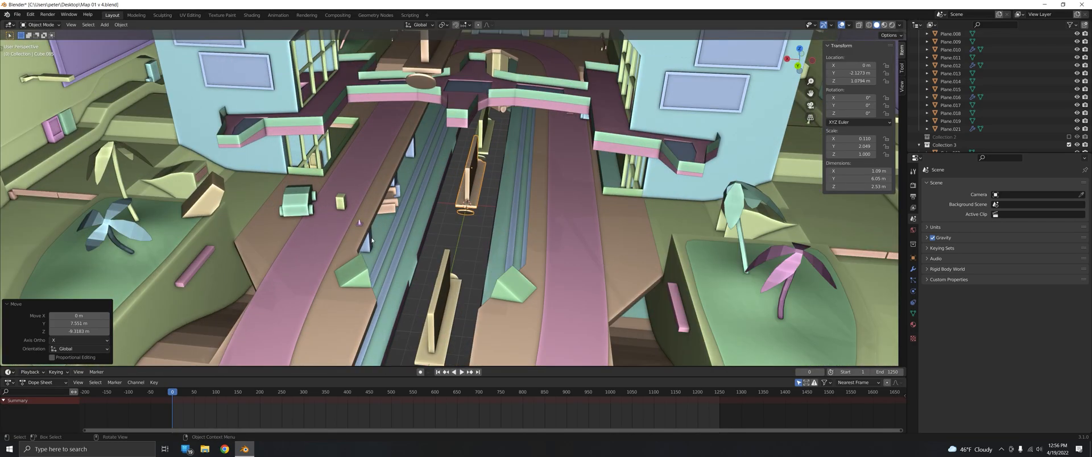
pyautogui.scroll(-5, 361, 256)
pyautogui.moveTo(361, 255); pyautogui.dragTo(335, 255, button='middle')
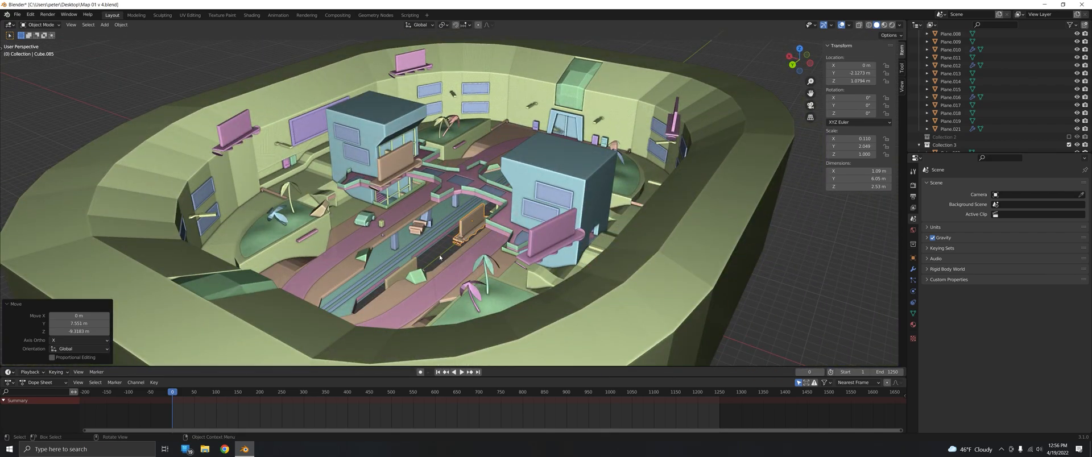
pyautogui.hotkey('alt', 'a')
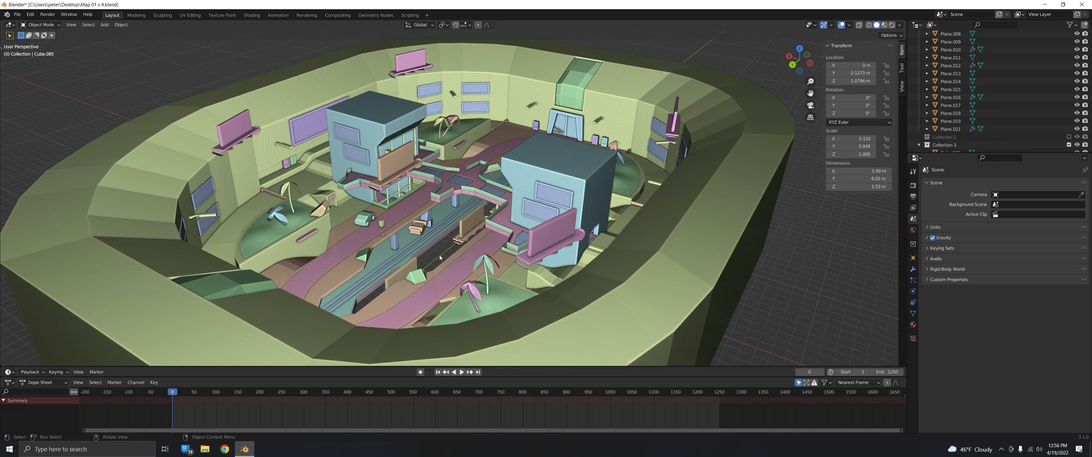
pyautogui.moveTo(426, 249); pyautogui.dragTo(72, 247, button='middle')
pyautogui.moveTo(460, 242); pyautogui.dragTo(415, 245, button='middle')
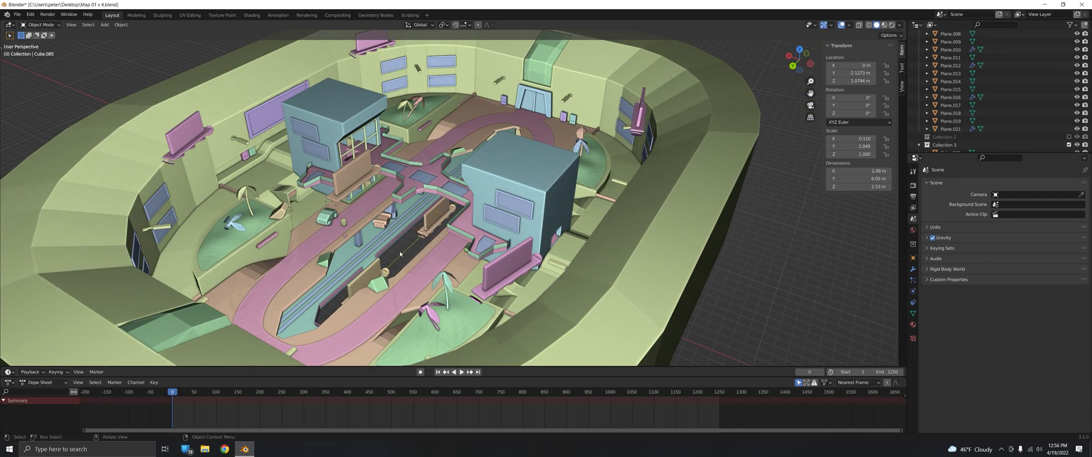
pyautogui.moveTo(417, 233); pyautogui.dragTo(90, 206, button='middle')
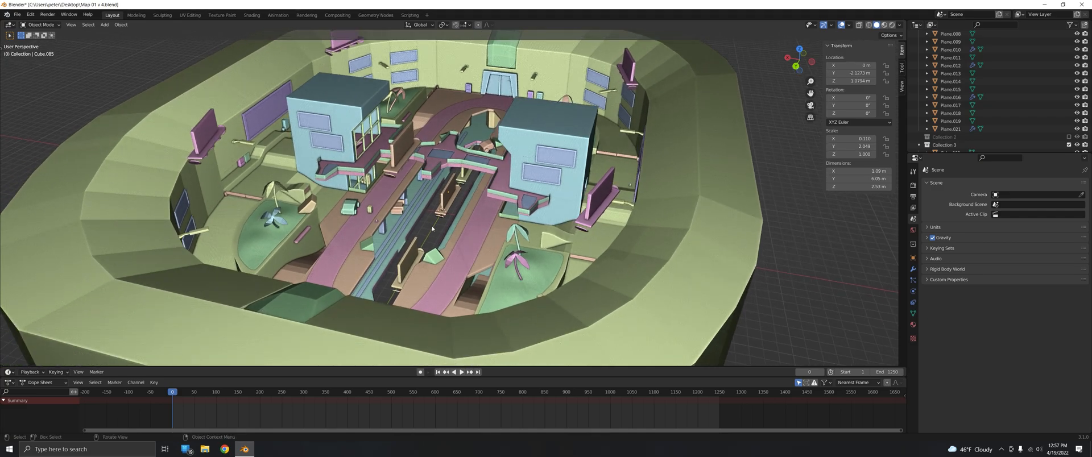